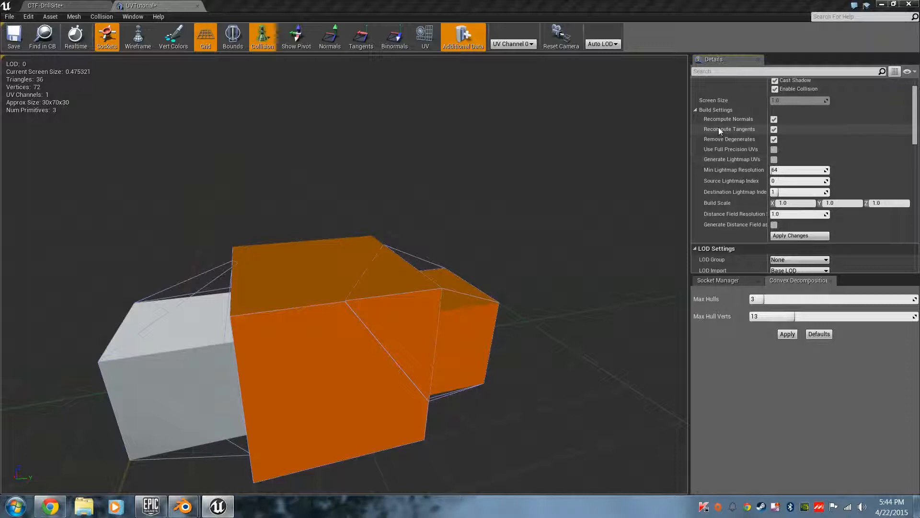
Apply the static mesh's build settings and display its UV channel 0 layout over the viewport.
click(789, 237)
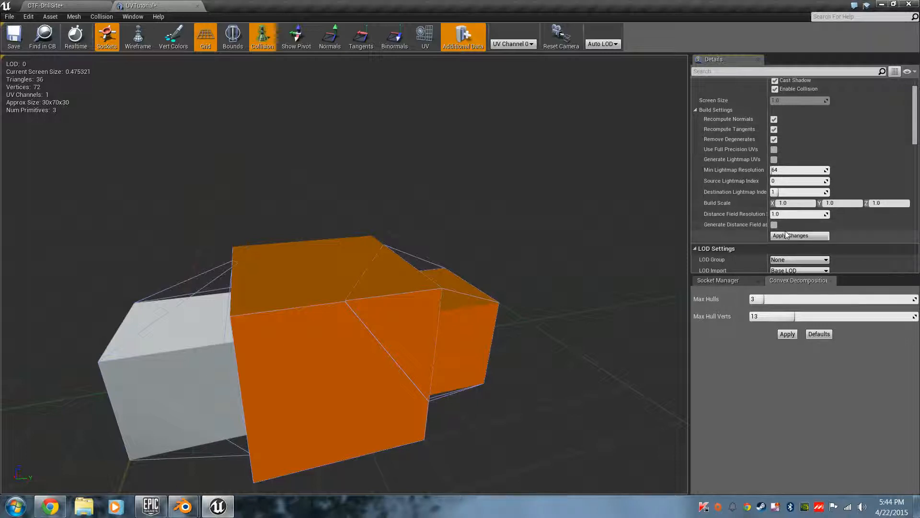
drag(456, 286, 326, 345)
drag(422, 365, 447, 369)
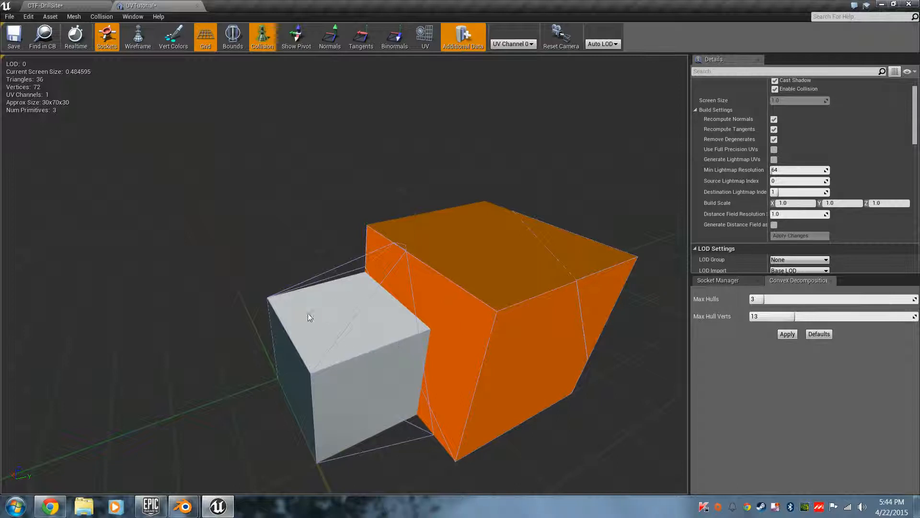
drag(280, 399, 369, 403)
click(429, 41)
drag(491, 261, 292, 285)
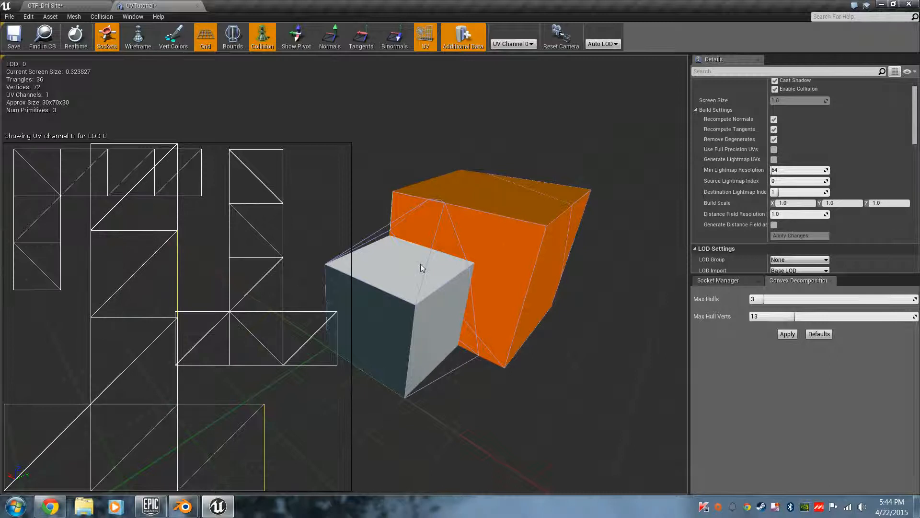
mouse_move(499, 353)
mouse_down()
mouse_move(432, 287)
mouse_move(501, 355)
mouse_move(474, 372)
mouse_move(502, 365)
mouse_up()
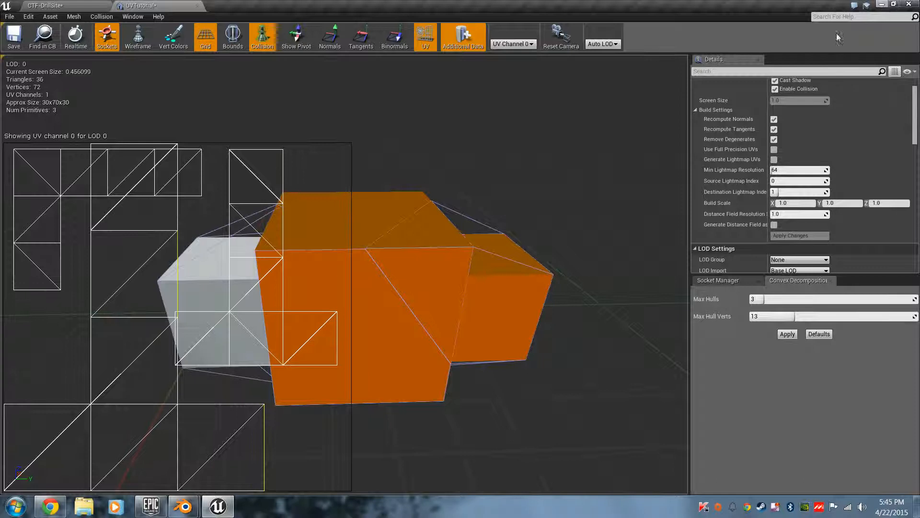
right_drag(251, 307, 452, 177)
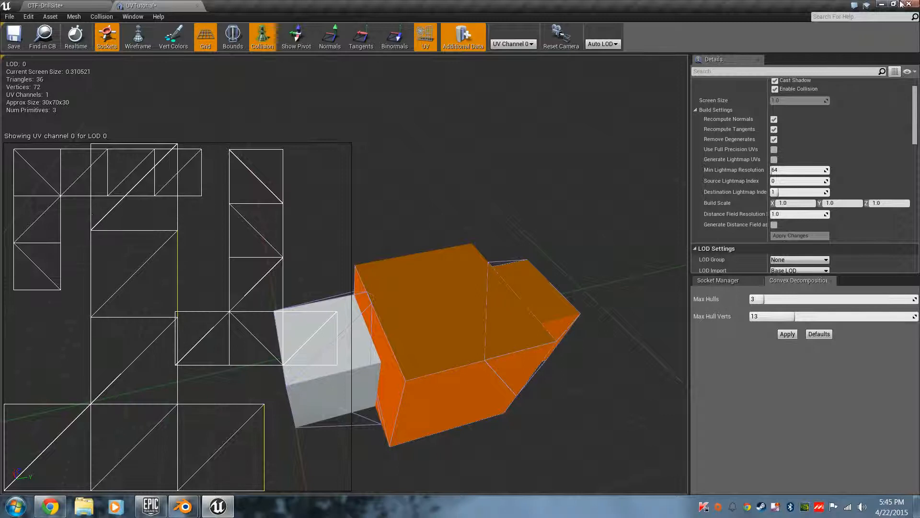
Minimize the Unreal Editor and bring up both Blender windows, with the UV editor beside the 3D view.
click(881, 4)
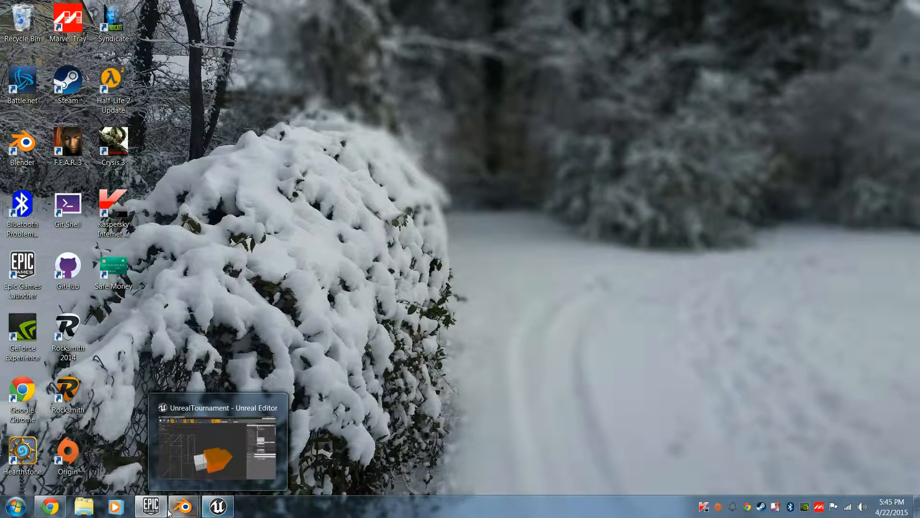
mouse_move(184, 506)
click(237, 460)
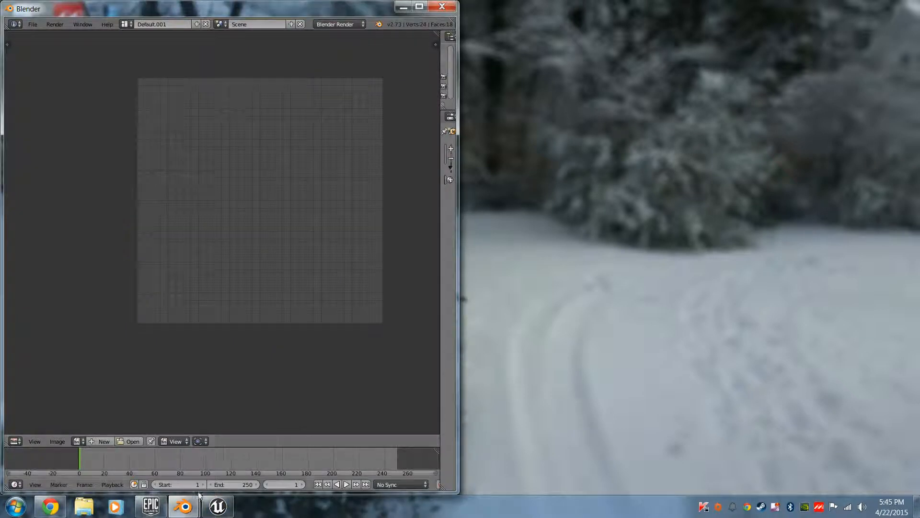
click(184, 506)
click(141, 471)
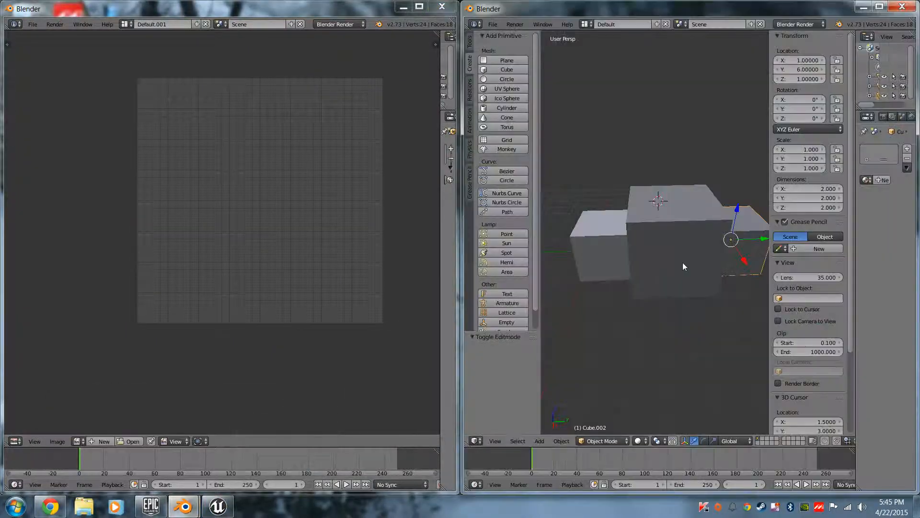
shift+right_click(711, 254)
shift+right_click(592, 255)
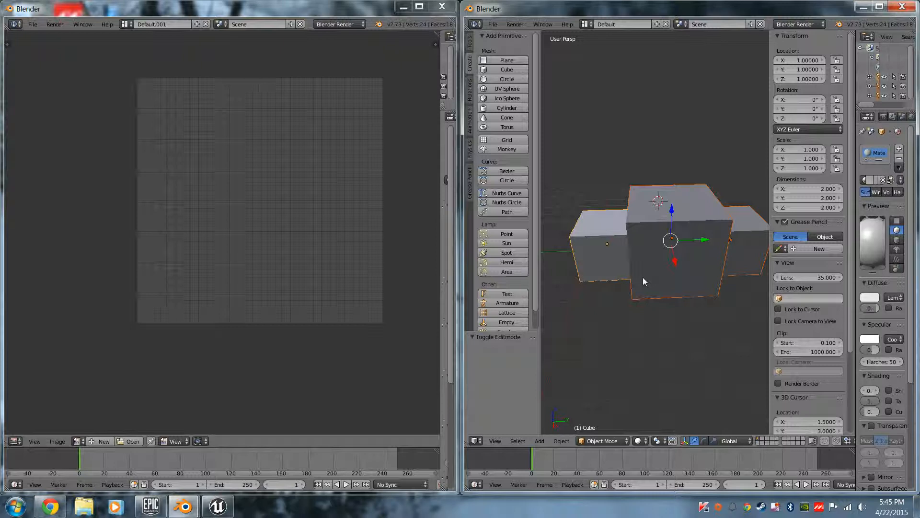
right_click(742, 261)
shift+right_click(582, 246)
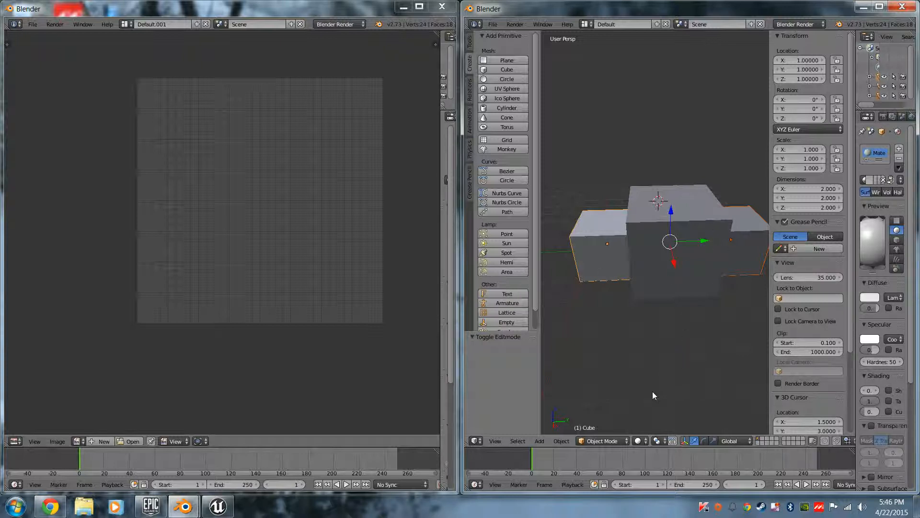
click(671, 358)
right_click(710, 213)
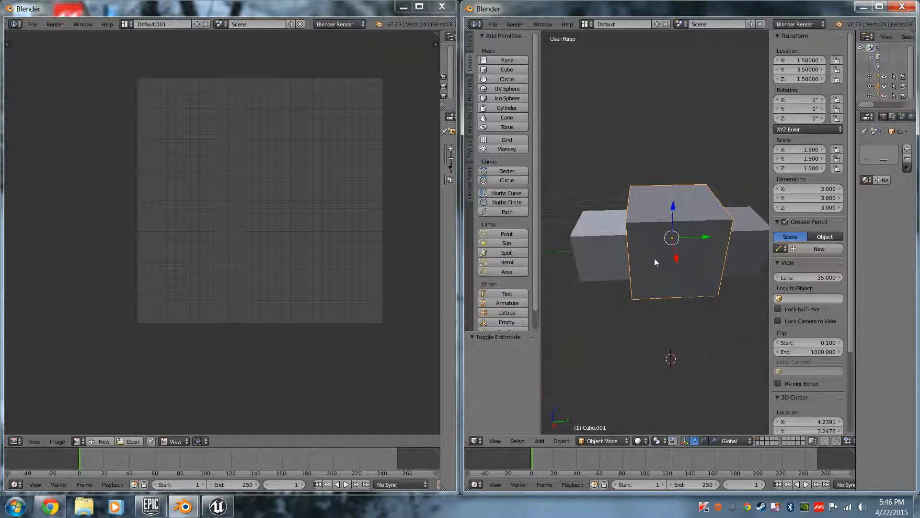
Select all three cubes and join them into a single object.
right_click(619, 252)
shift+right_click(721, 233)
shift+right_click(738, 240)
key(ctrl+z)
click(469, 41)
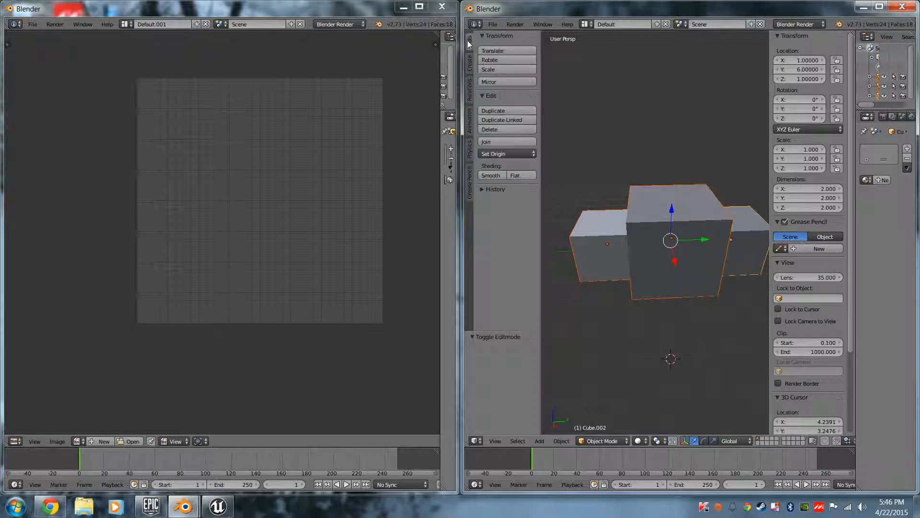
click(498, 143)
key(space)
text(join)
key(Escape)
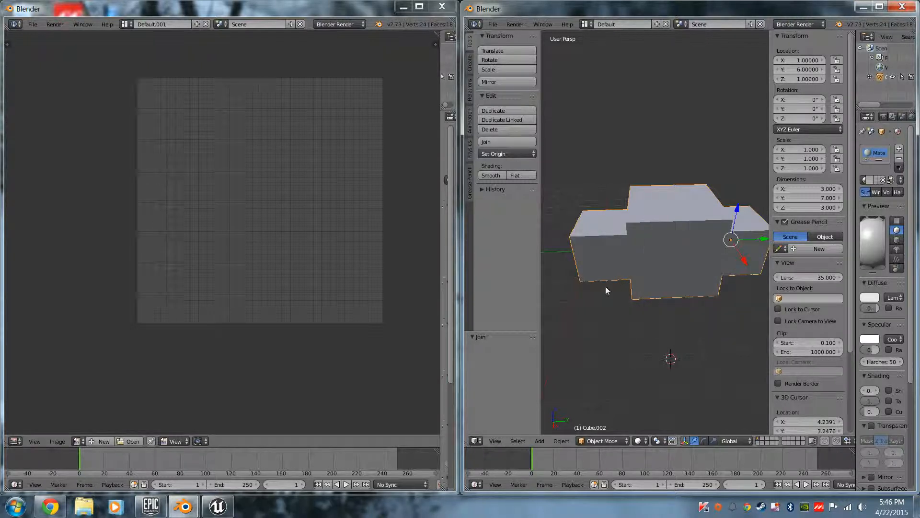
Remove the material slot from the joined object.
double_click(746, 10)
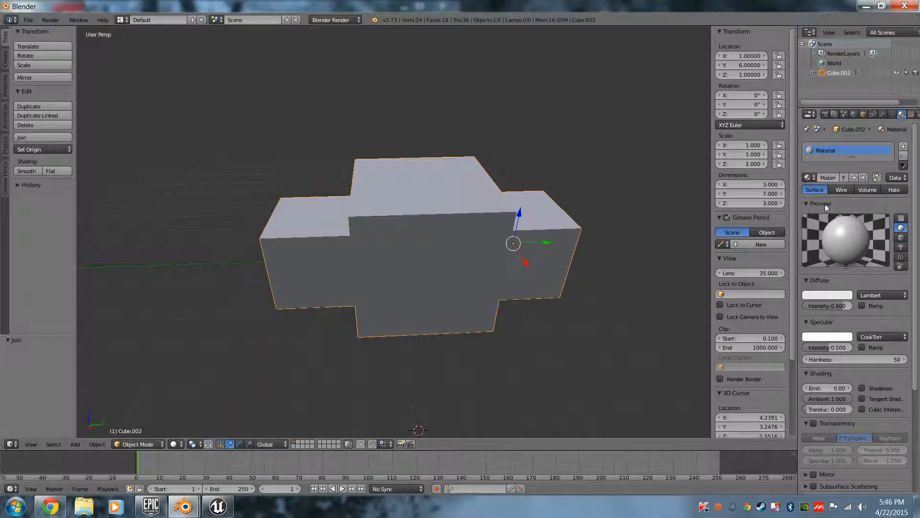
click(903, 156)
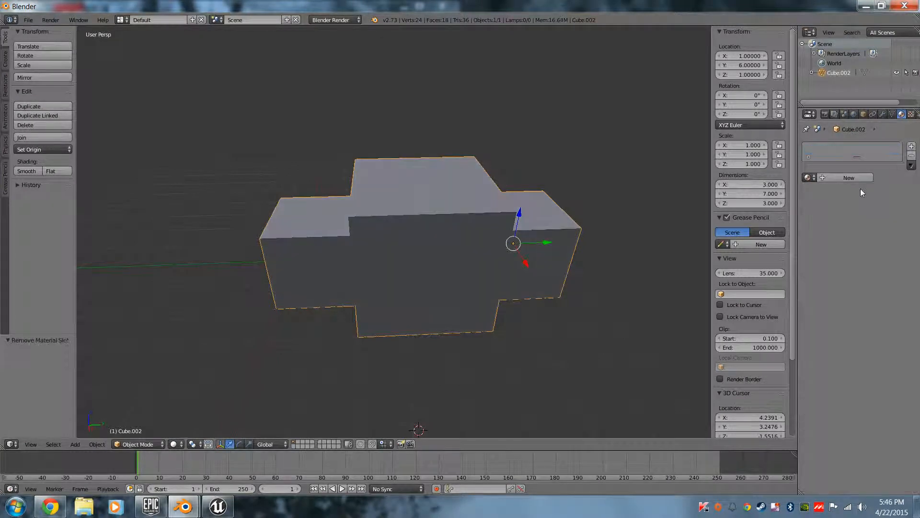
drag(662, 7, 919, 191)
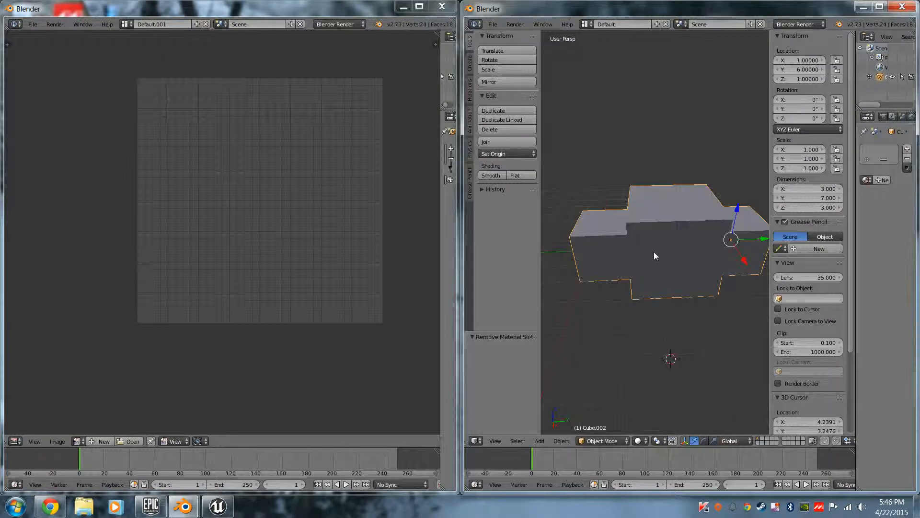
Show the joined mesh in wireframe and enter Edit Mode with the selection cleared.
middle_drag(683, 300, 555, 292)
middle_drag(635, 278, 685, 277)
key(z)
key(Tab)
key(a)
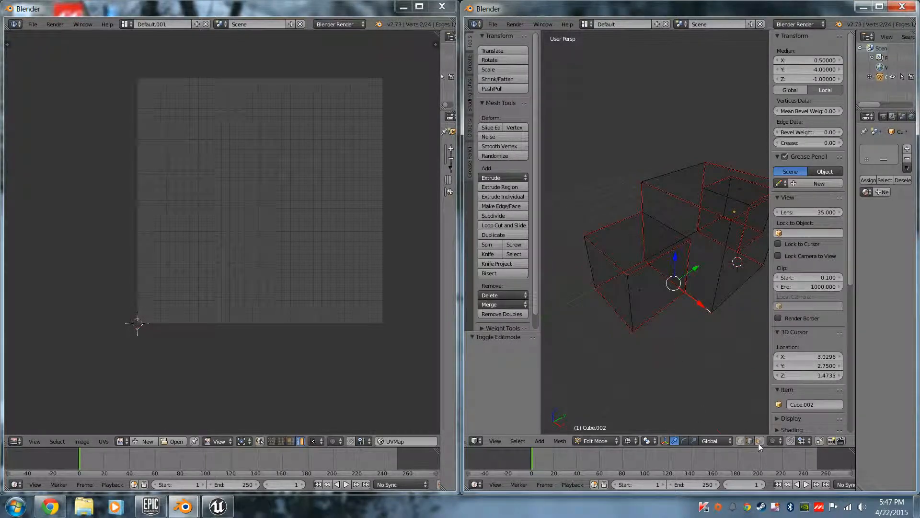
In face select mode, delete the hidden small-cube face touching the near side of the large middle cube.
click(759, 445)
right_click(671, 290)
middle_drag(662, 340, 659, 283)
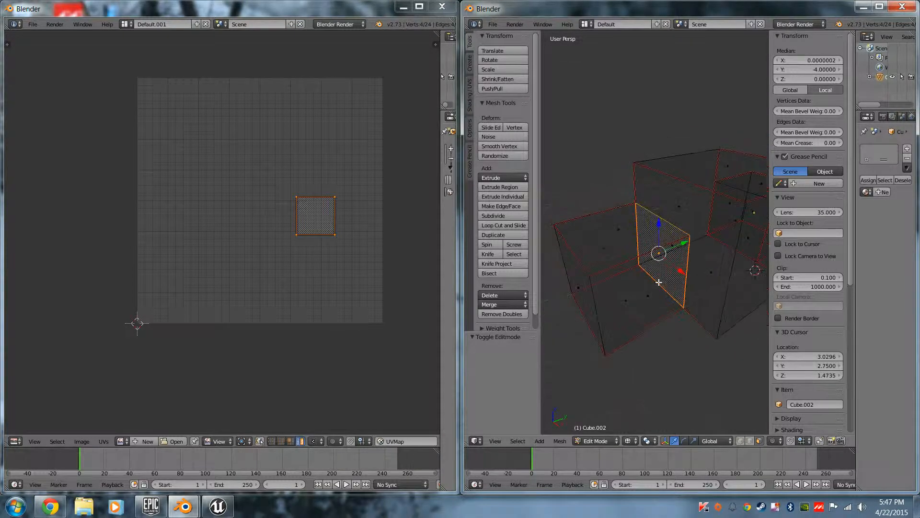
key(x)
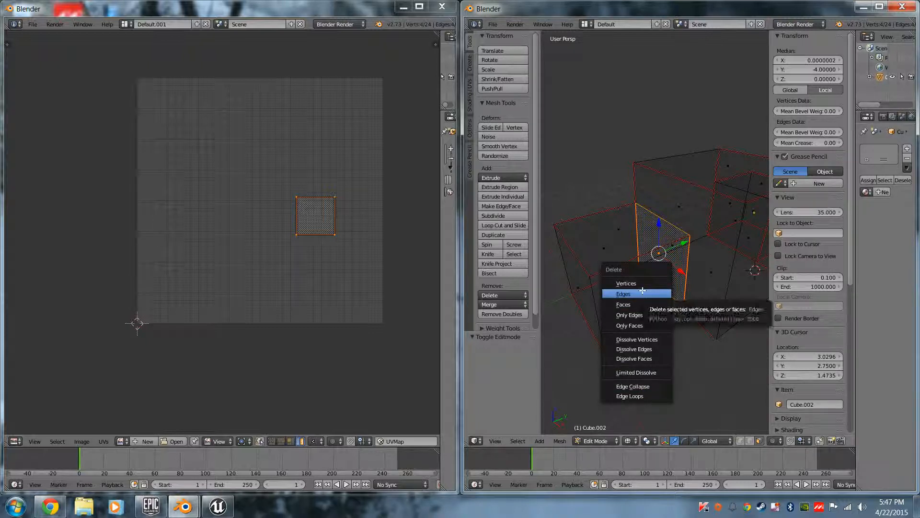
click(643, 305)
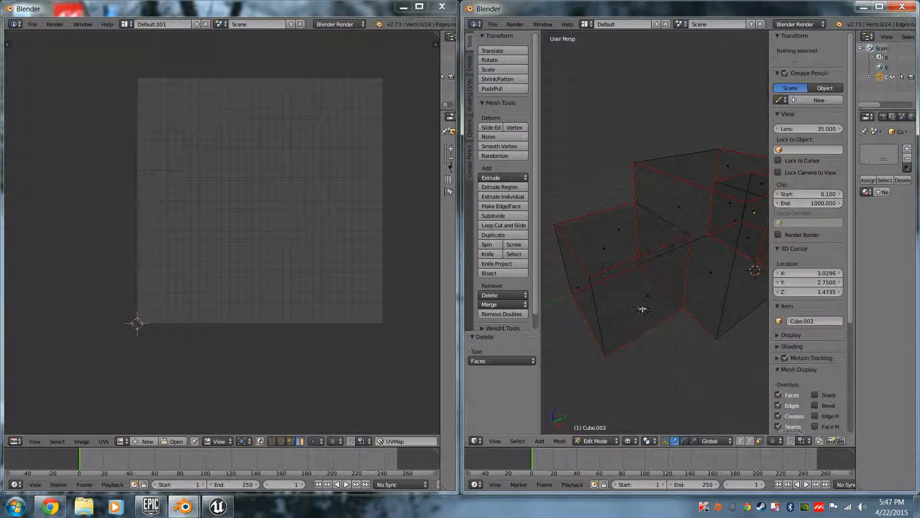
Delete the other small cube's hidden face on the opposite side of the large middle cube.
middle_drag(653, 311, 722, 237)
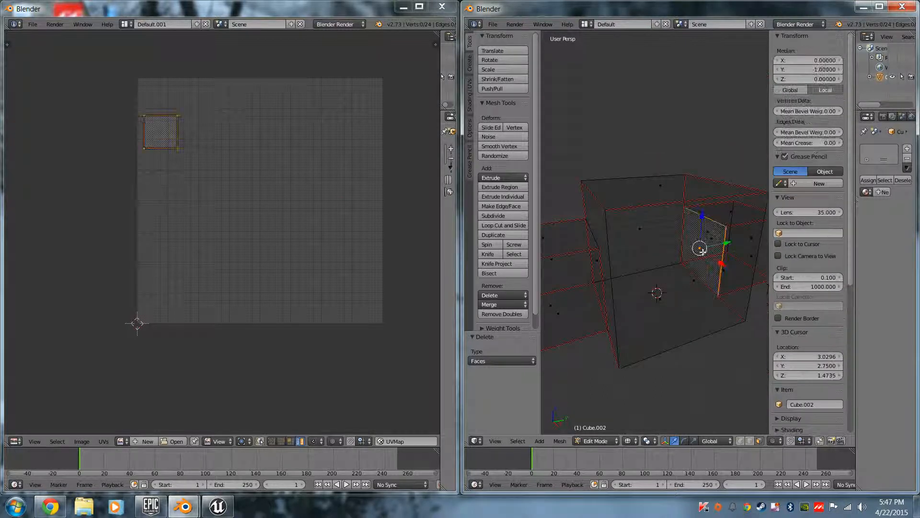
key(x)
click(709, 249)
middle_drag(702, 318, 624, 326)
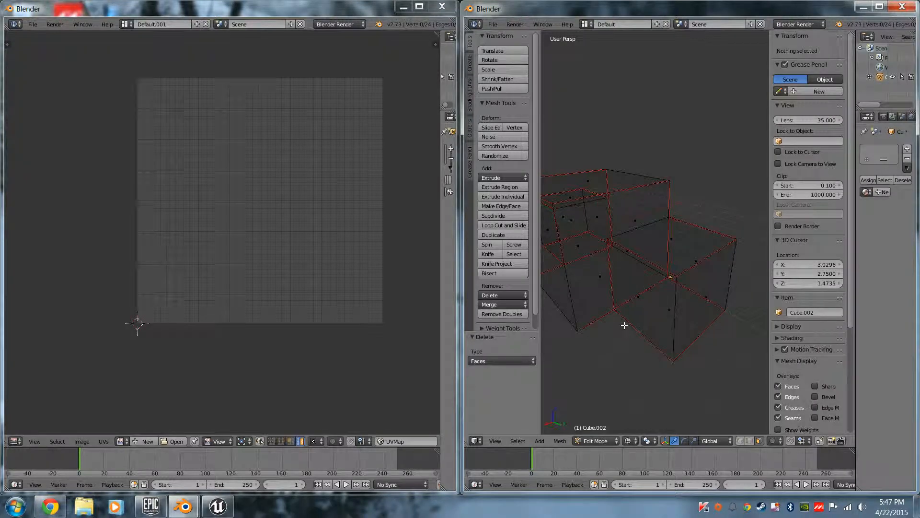
middle_drag(607, 323, 575, 298)
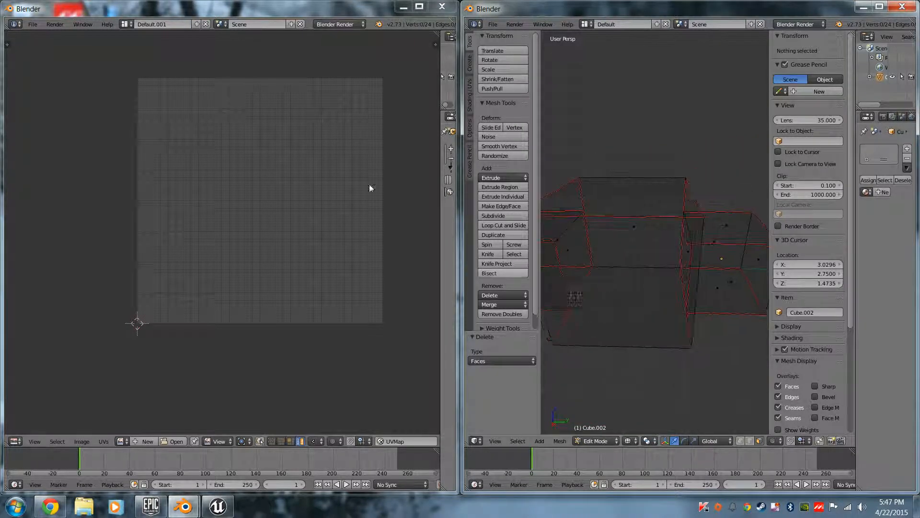
Return the 3D view to solid shading, keeping the joined mesh in Edit Mode.
mouse_move(690, 368)
middle_down()
mouse_move(643, 322)
mouse_move(666, 319)
middle_up()
key(z)
scroll(662, 310, down, 5)
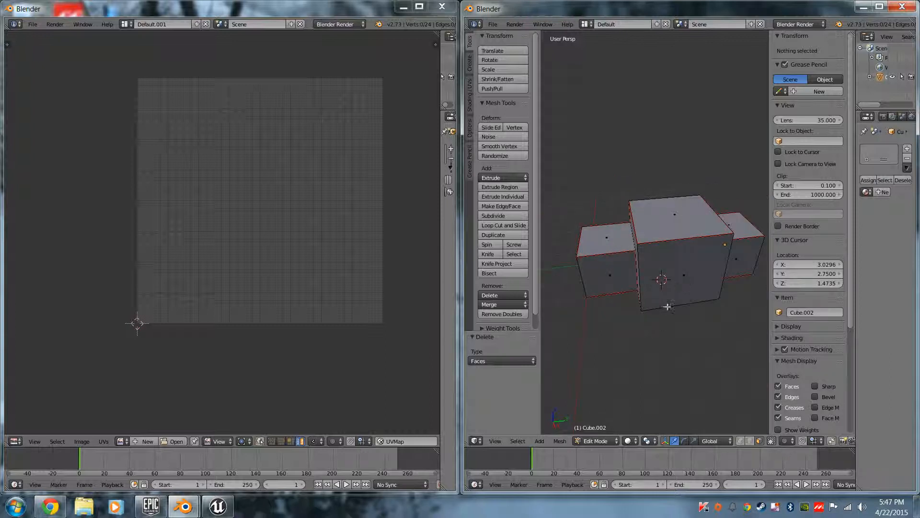
key(Tab)
key(Tab)
key(Tab)
key(Tab)
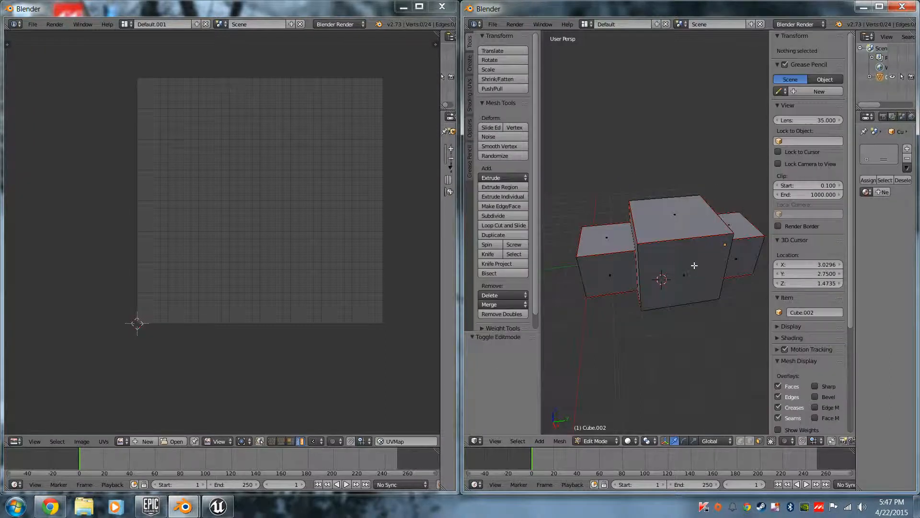
Unwrap all faces of the mesh with Smart UV Project, using an island margin of 0.1.
key(a)
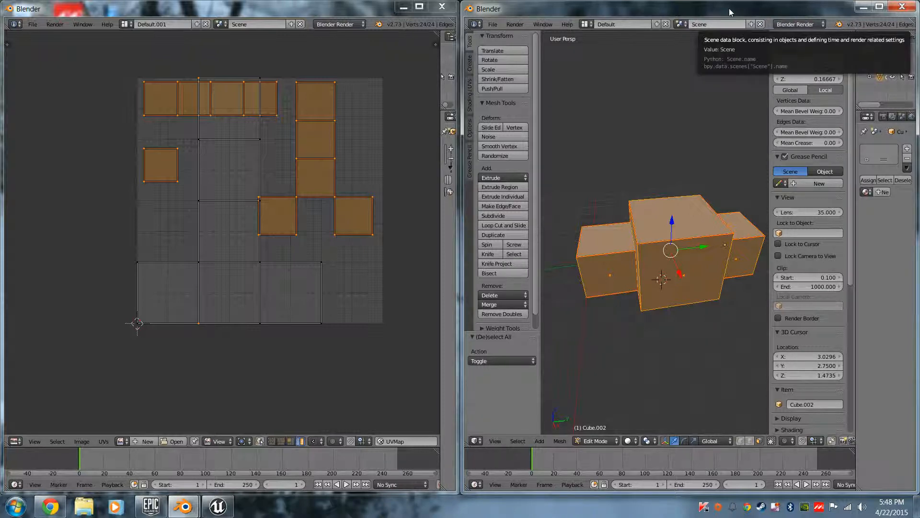
key(u)
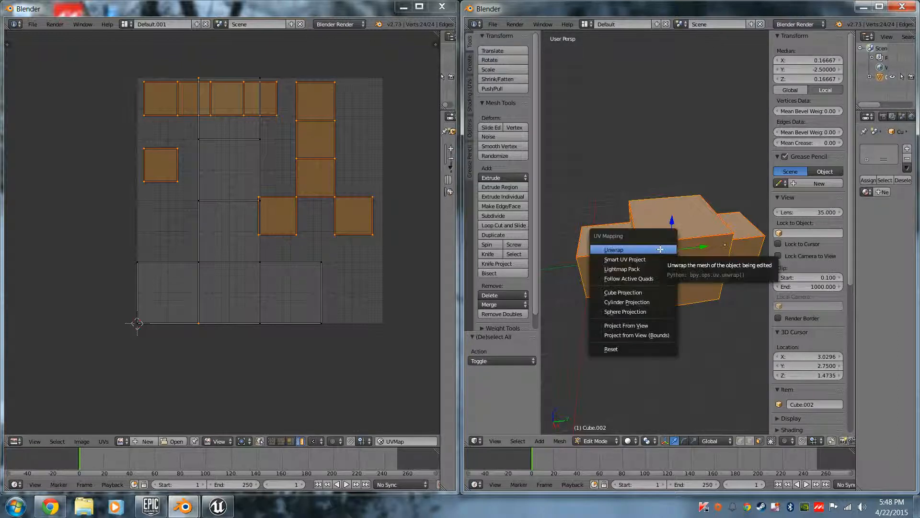
click(658, 259)
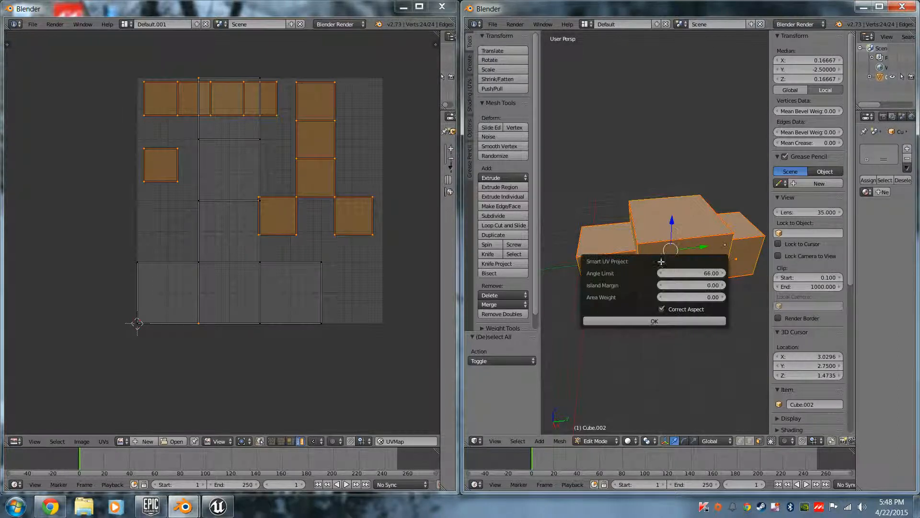
click(695, 285)
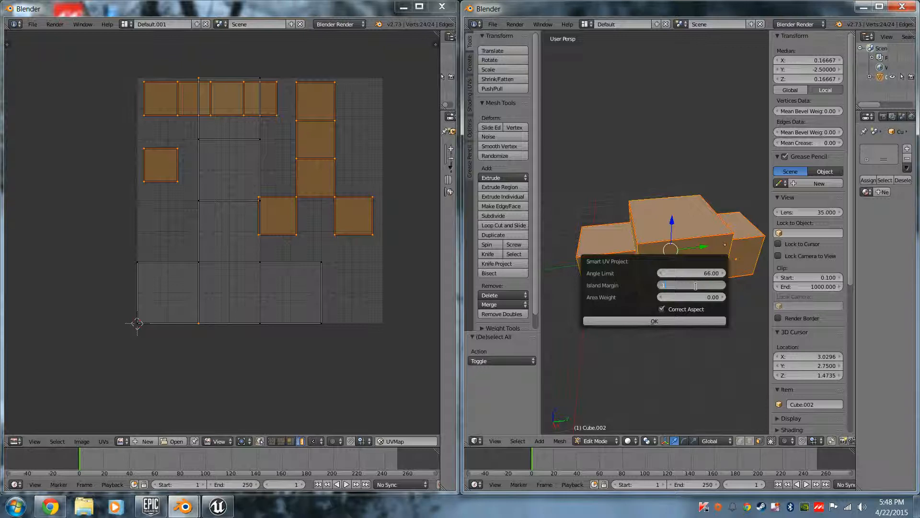
text(.1)
click(670, 321)
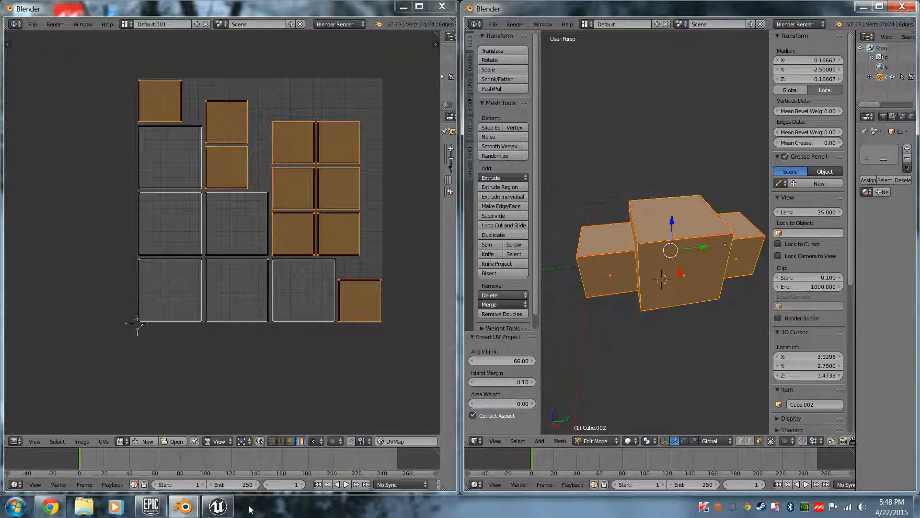
Switch back to the Unreal Editor and close the UVTutorial mesh editor.
click(218, 506)
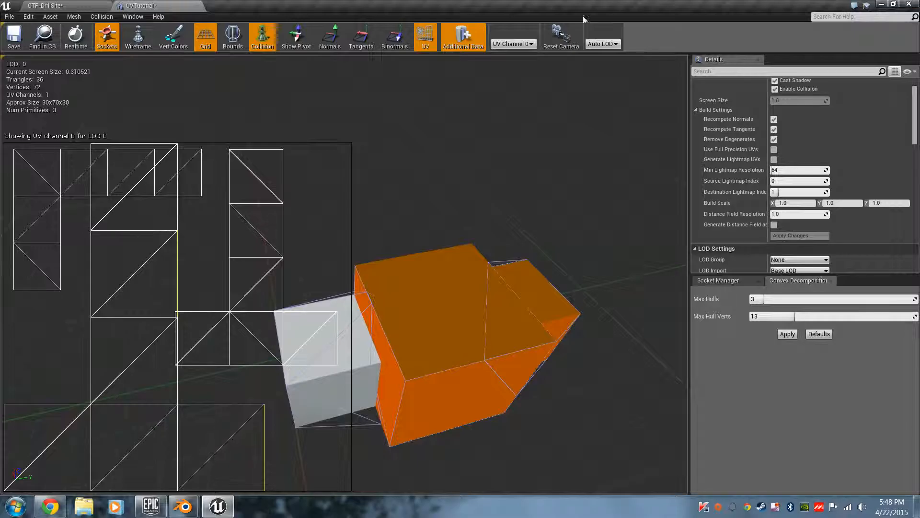
click(199, 5)
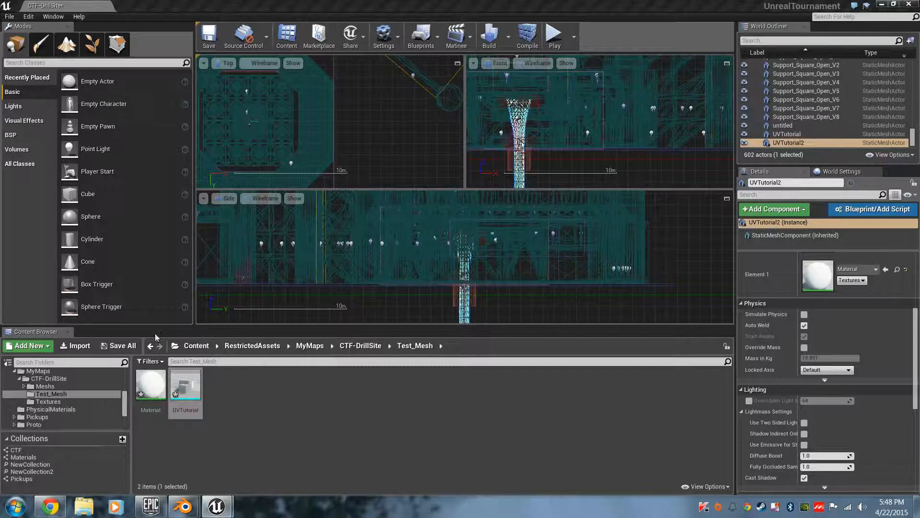
Filter the content folders by "lia" and open the Liandri folder under Environments.
click(61, 409)
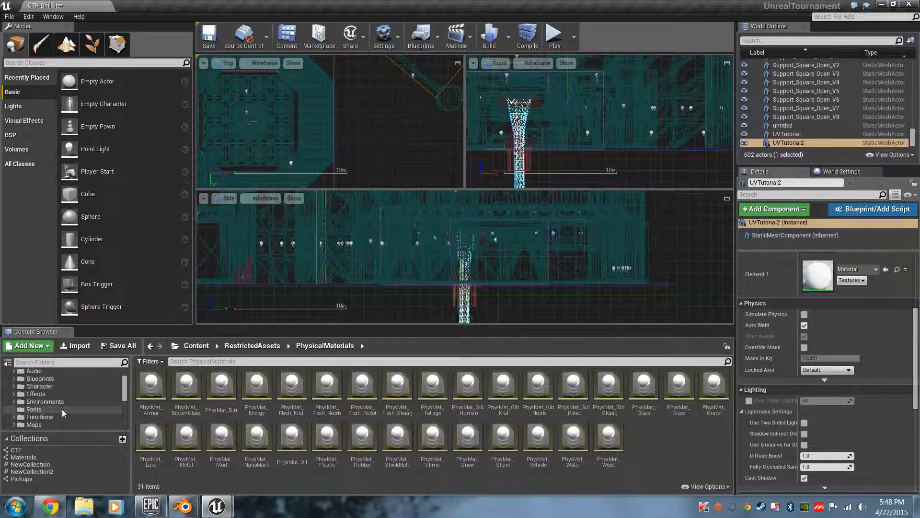
scroll(62, 409, down, 1)
scroll(58, 410, up, 2)
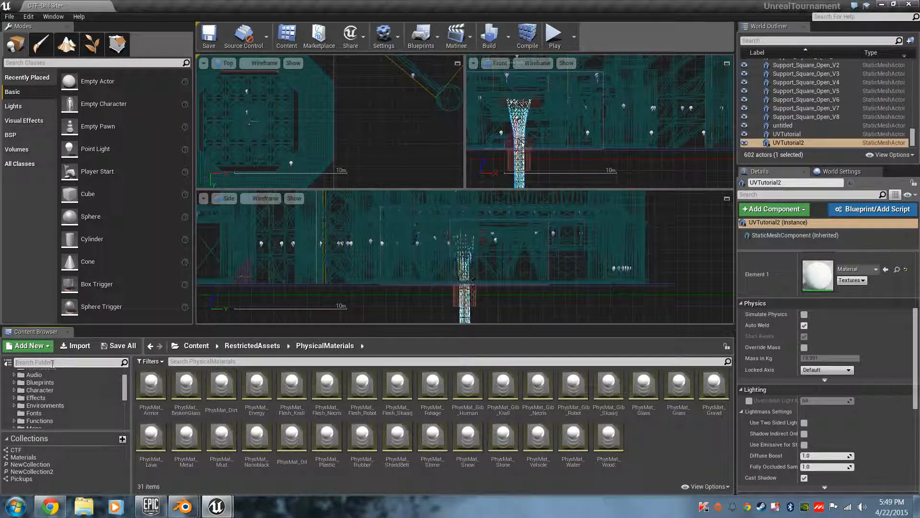
text(lia)
scroll(48, 390, up, 1)
click(43, 383)
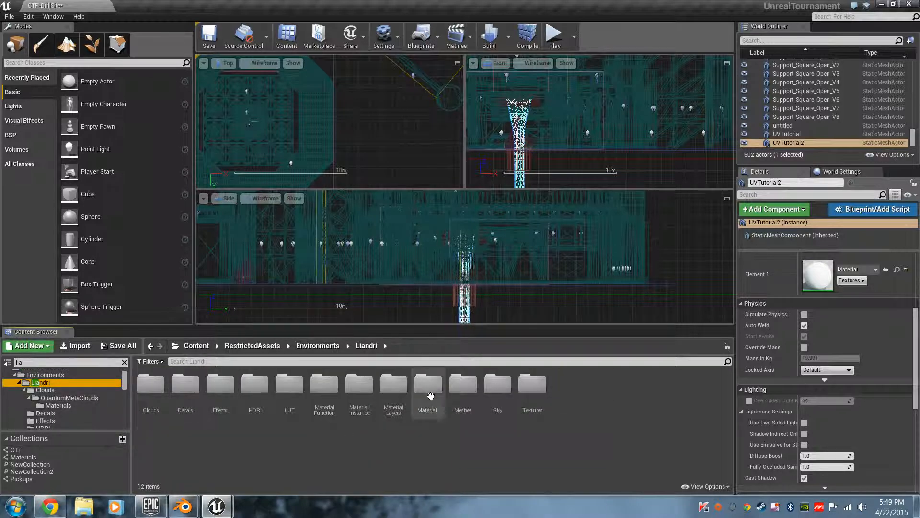
Open the SM_LI_CenterPiece static mesh from the Liandri Meshes folder for editing.
double_click(471, 406)
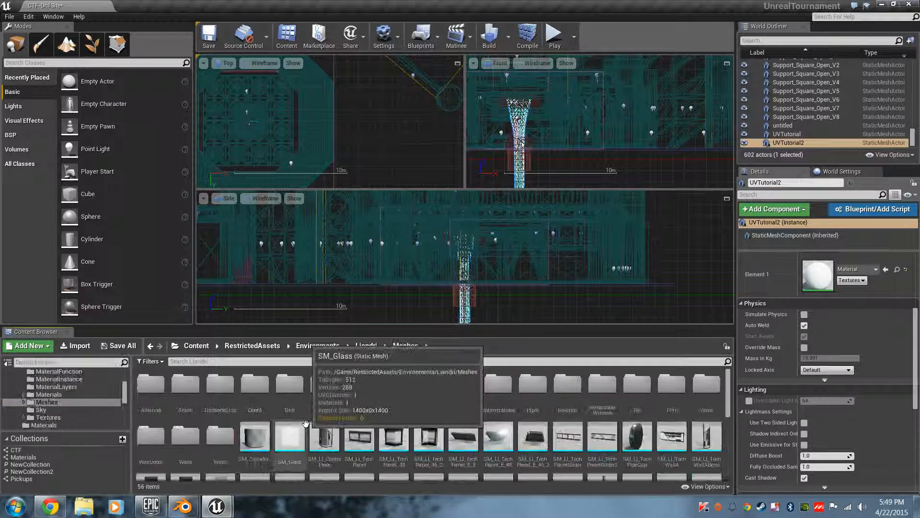
scroll(365, 417, down, 1)
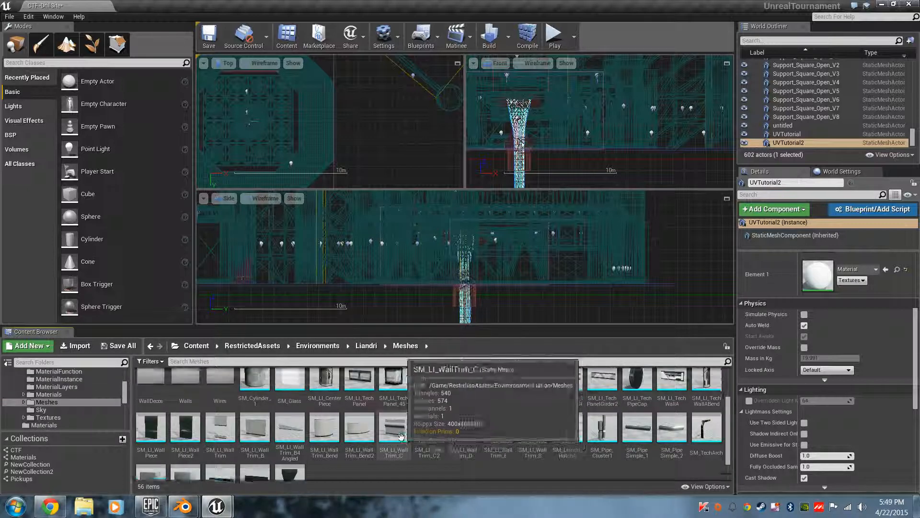
click(333, 401)
right_click(333, 402)
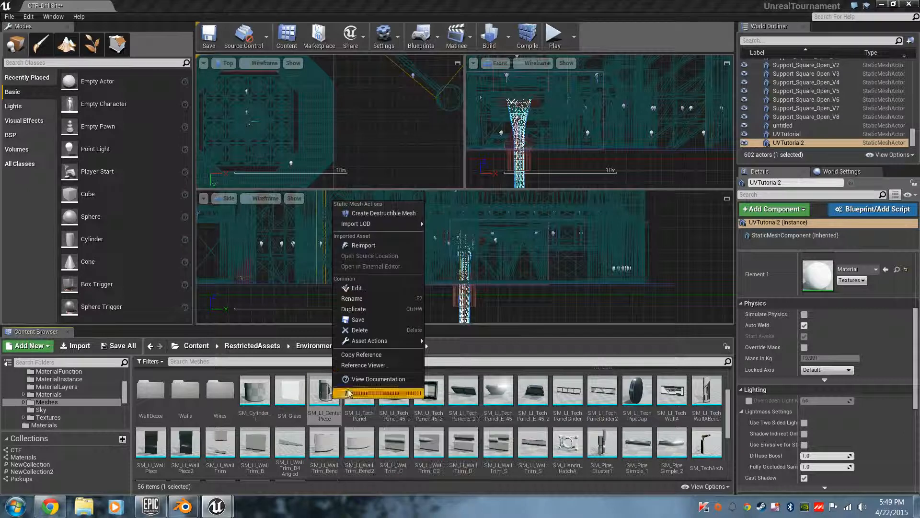
click(364, 290)
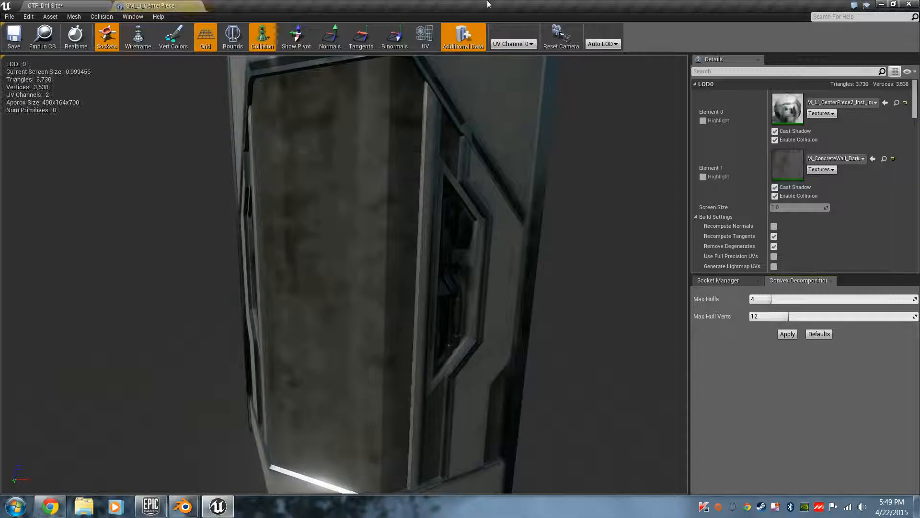
Display the UV layout of SM_LI_CenterPiece and change the shown channel to UV Channel 1.
click(425, 38)
scroll(415, 229, down, 3)
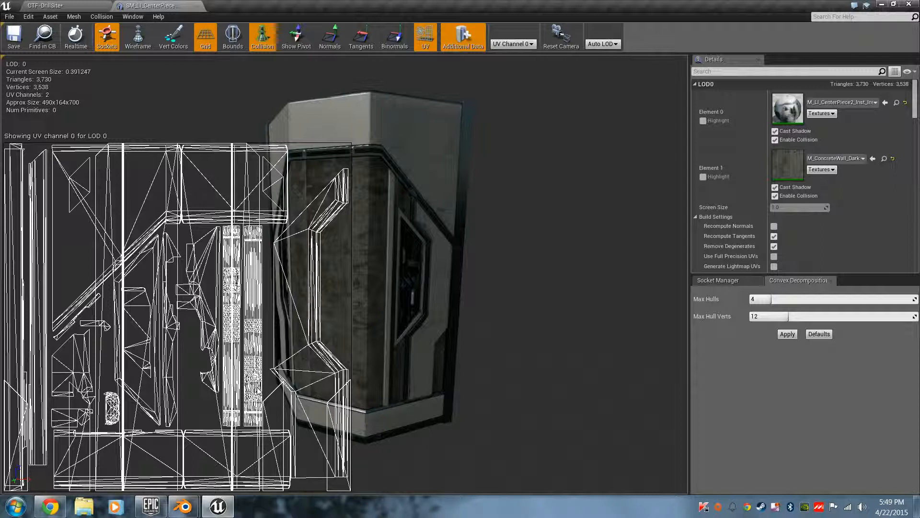
click(508, 38)
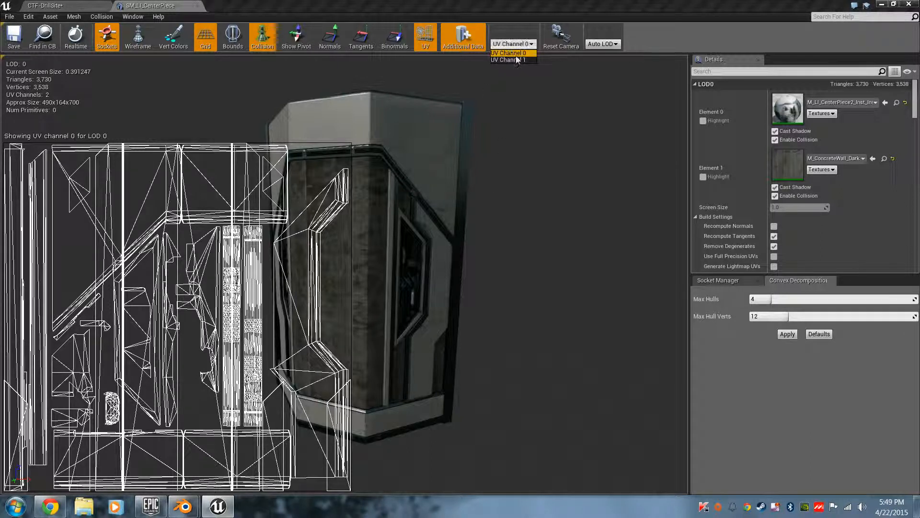
click(517, 59)
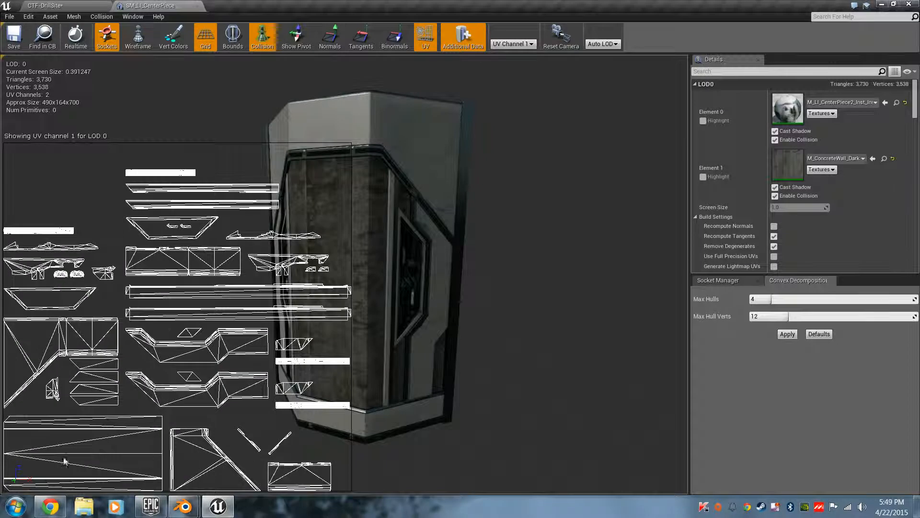
Compare the center piece's layouts in UV Channel 0 and UV Channel 1, and close its mesh editor.
click(512, 44)
click(512, 52)
click(515, 44)
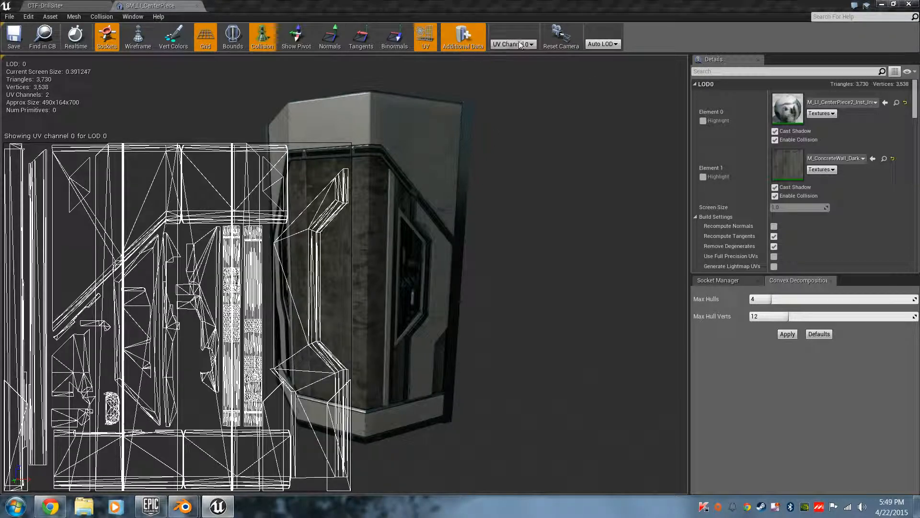
click(519, 60)
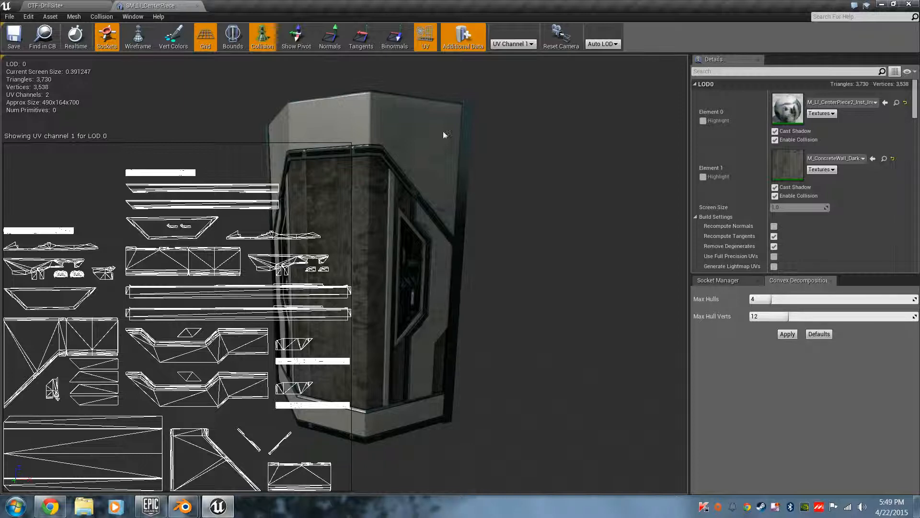
click(516, 44)
click(509, 53)
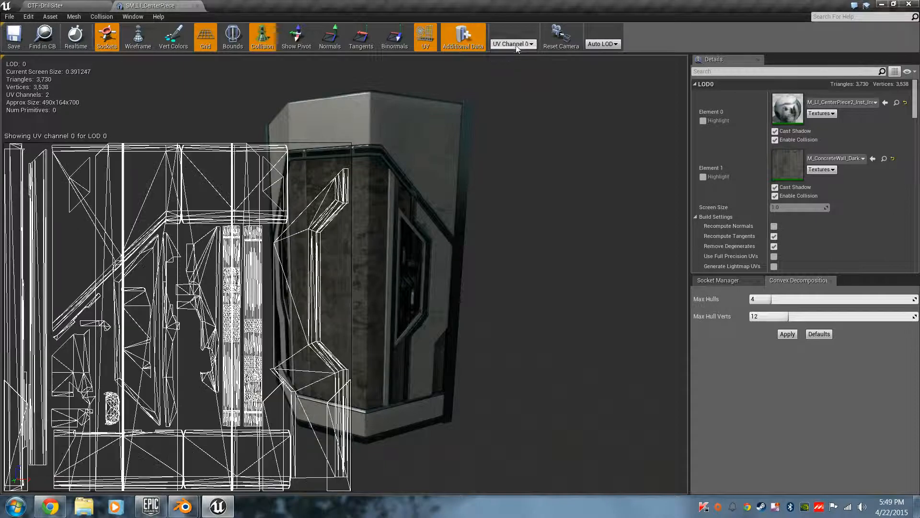
click(513, 59)
click(512, 43)
click(509, 53)
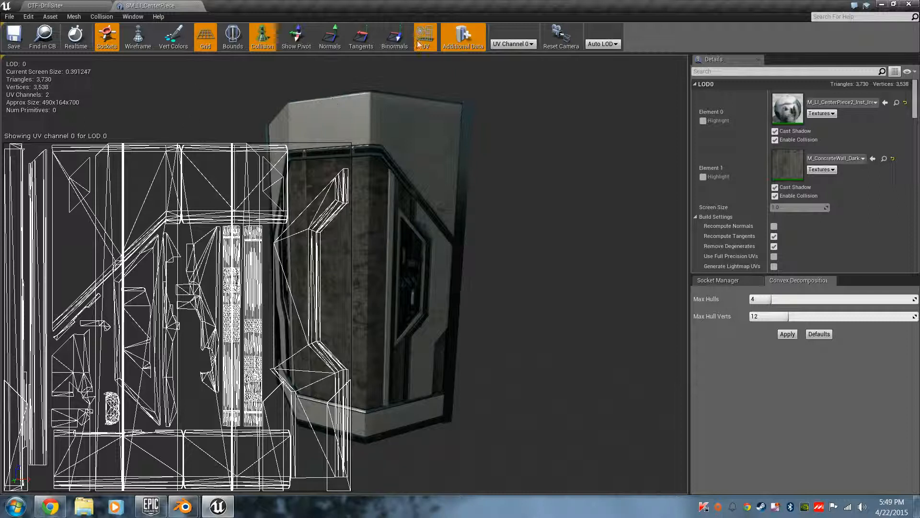
click(197, 7)
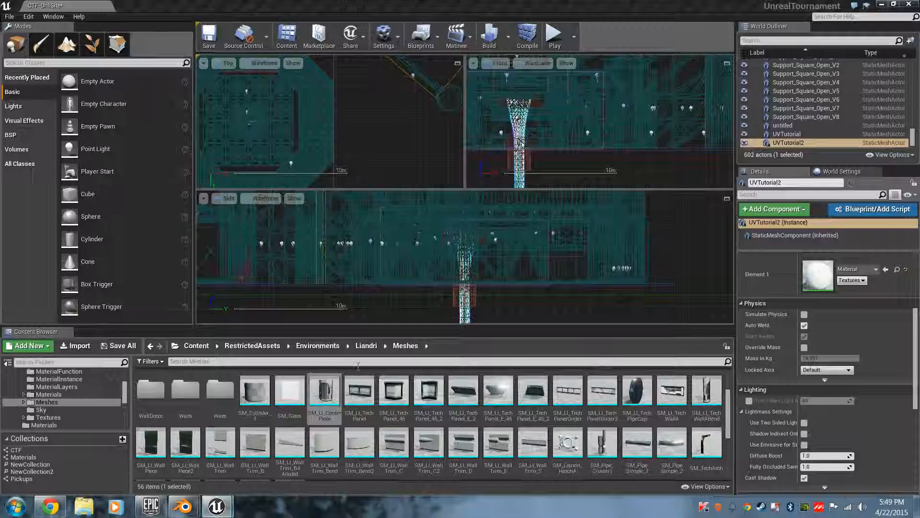
Open the SM_LI_TechPanel static mesh for editing and display its UV layout.
right_click(373, 397)
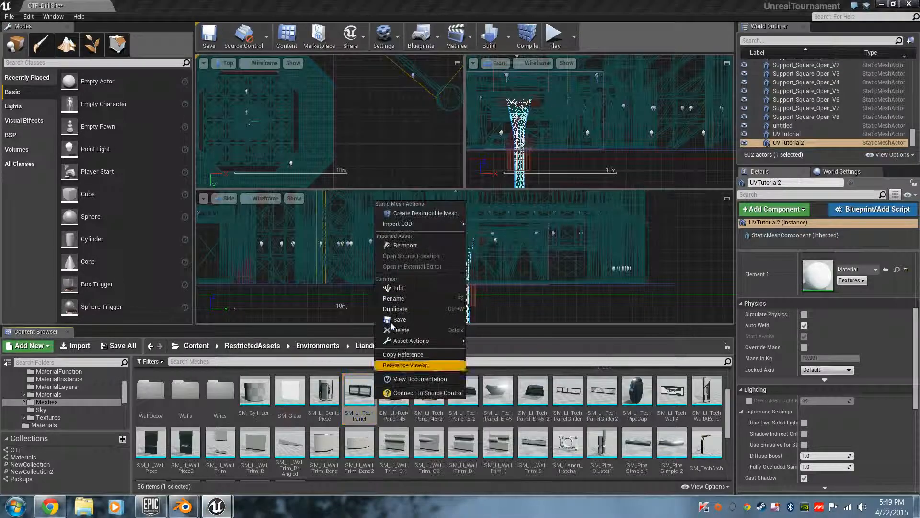
click(389, 289)
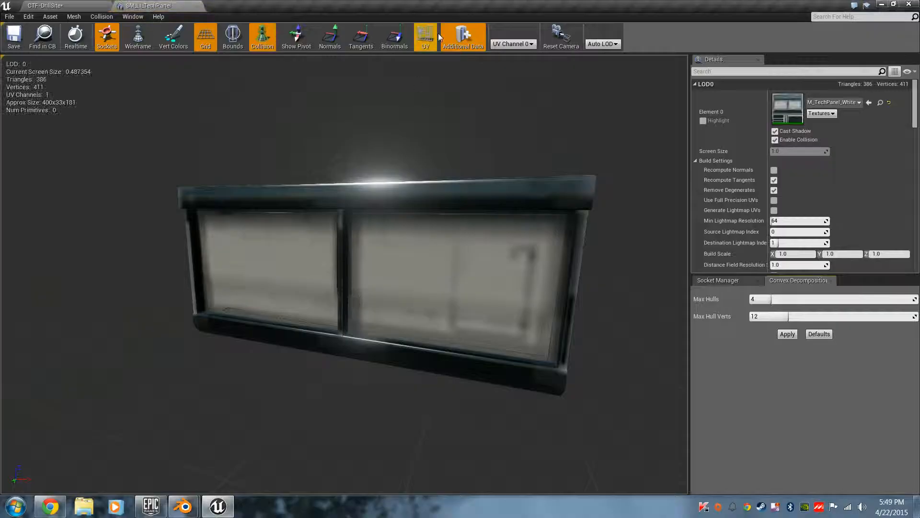
click(425, 36)
Inspect the tech panel model against its UV layout and close its mesh editor.
middle_drag(442, 194, 409, 232)
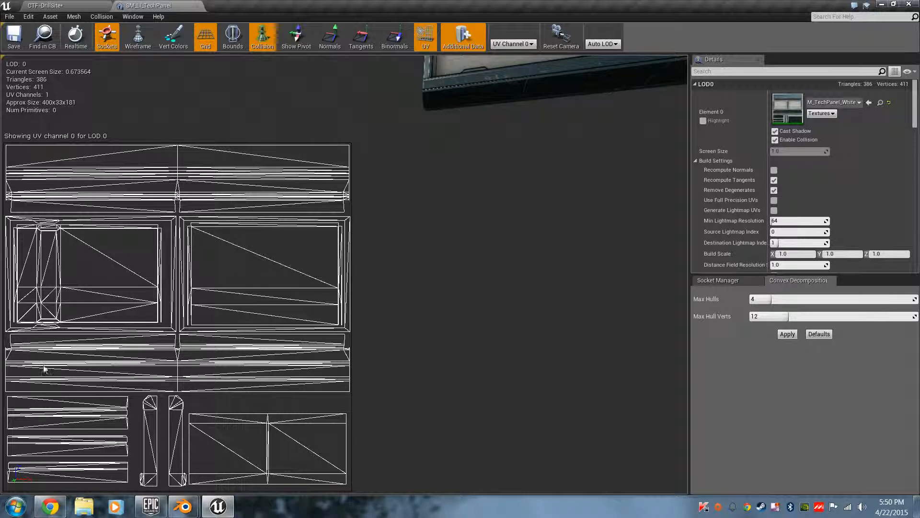
middle_drag(437, 339, 467, 311)
mouse_move(467, 311)
alt+mouse_down()
mouse_move(424, 326)
mouse_move(474, 327)
mouse_move(379, 302)
mouse_move(464, 306)
alt+mouse_up()
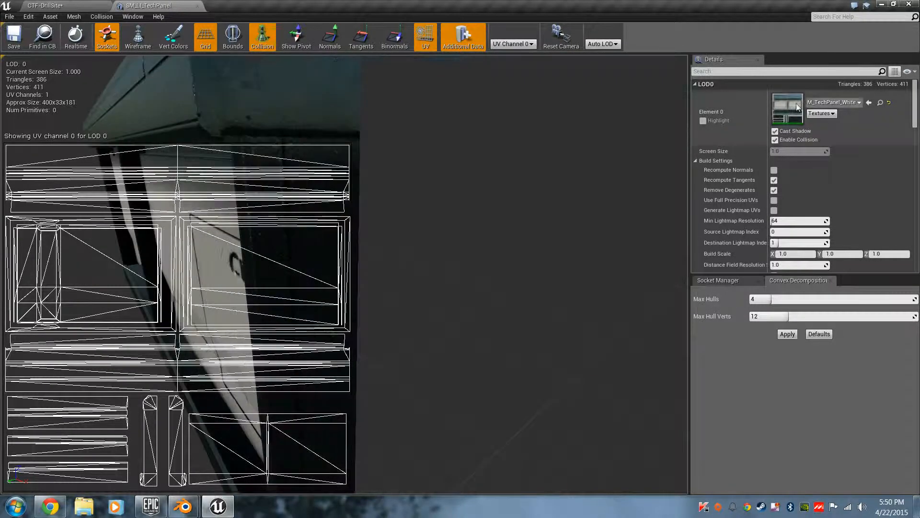
alt+drag(527, 287, 628, 302)
alt+drag(364, 192, 263, 181)
click(197, 6)
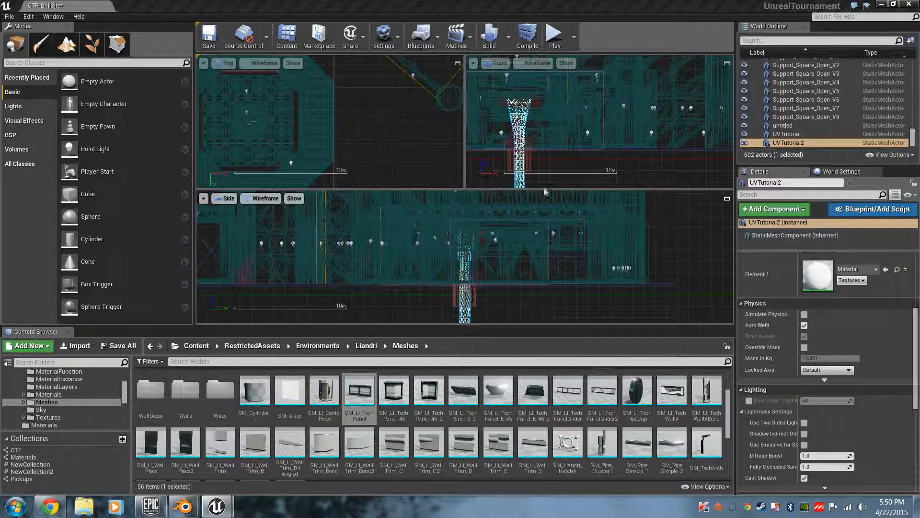
Switch to Blender and bring up both the UV layout window and the 3D view window.
mouse_move(182, 506)
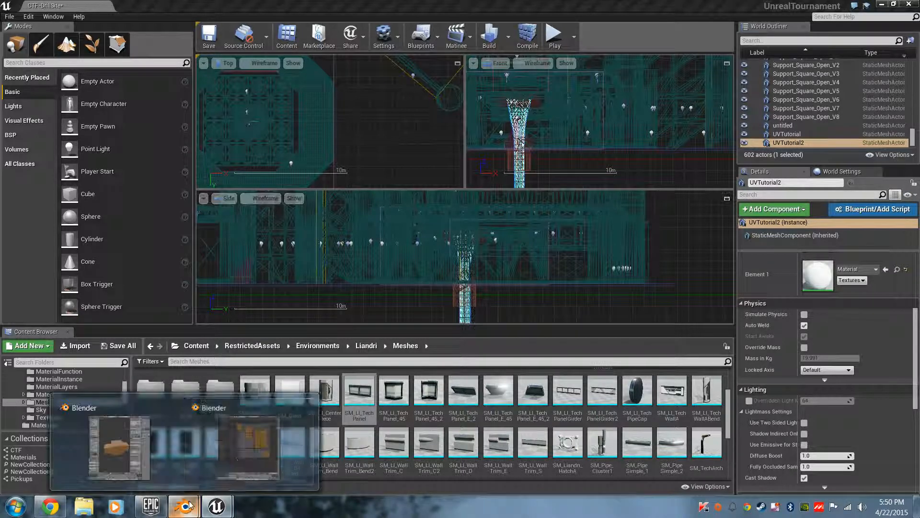
click(296, 446)
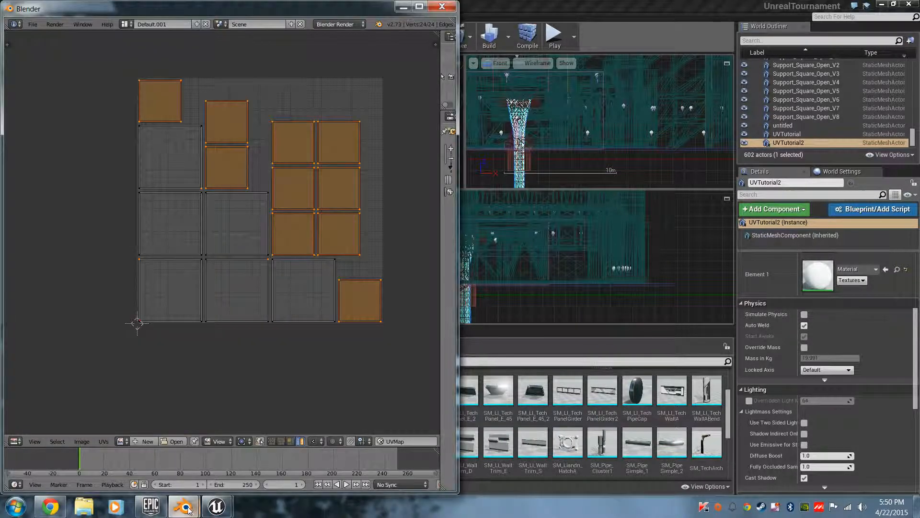
click(149, 463)
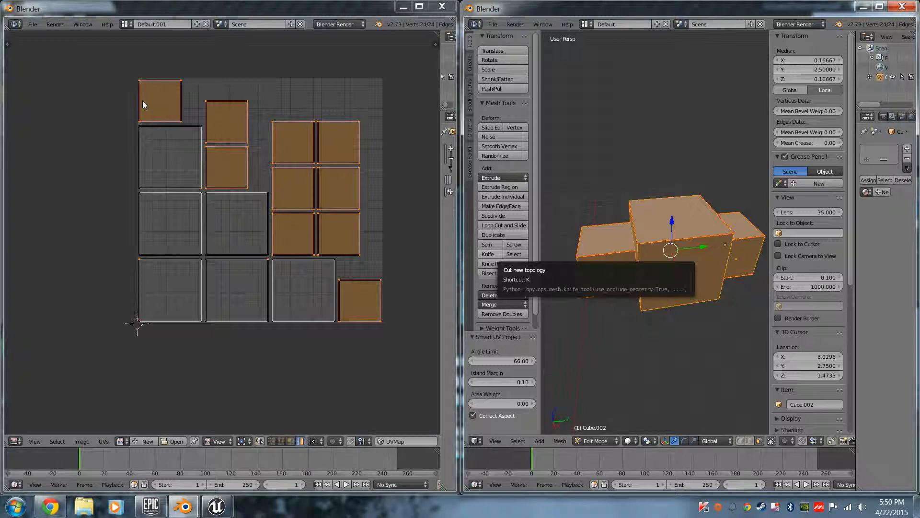
Select all the faces of the large middle cube in the joined mesh and delete them with the Faces option.
middle_drag(637, 341, 591, 331)
middle_drag(665, 139, 695, 294)
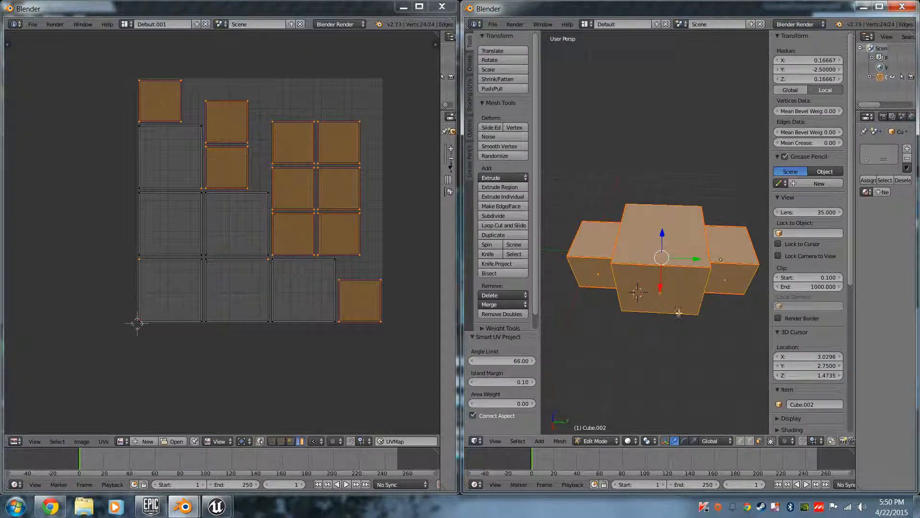
scroll(660, 343, up, 2)
middle_drag(659, 343, 689, 265)
click(688, 274)
right_click(704, 287)
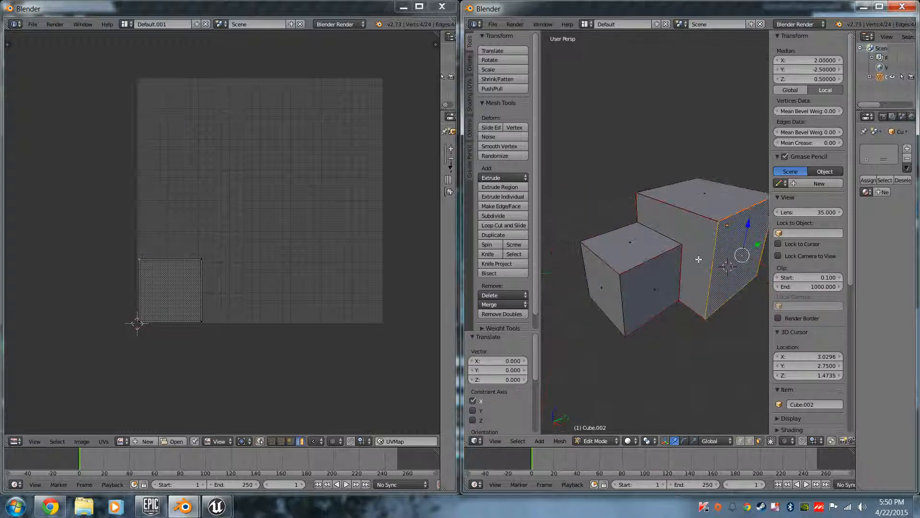
right_click(688, 265)
middle_drag(709, 303, 633, 310)
shift+right_click(681, 218)
middle_drag(725, 279, 618, 252)
shift+right_click(608, 202)
middle_drag(719, 261, 656, 265)
shift+right_click(639, 226)
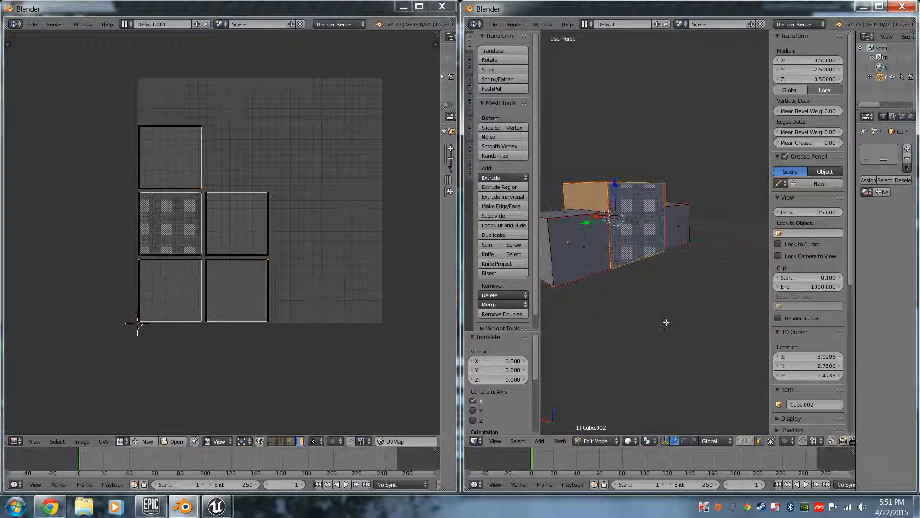
middle_drag(633, 316, 660, 262)
shift+right_click(609, 277)
middle_drag(609, 277, 696, 370)
key(x)
click(697, 359)
Select individual faces on the two remaining cubes to examine where their UV islands lie in the layout.
right_click(618, 257)
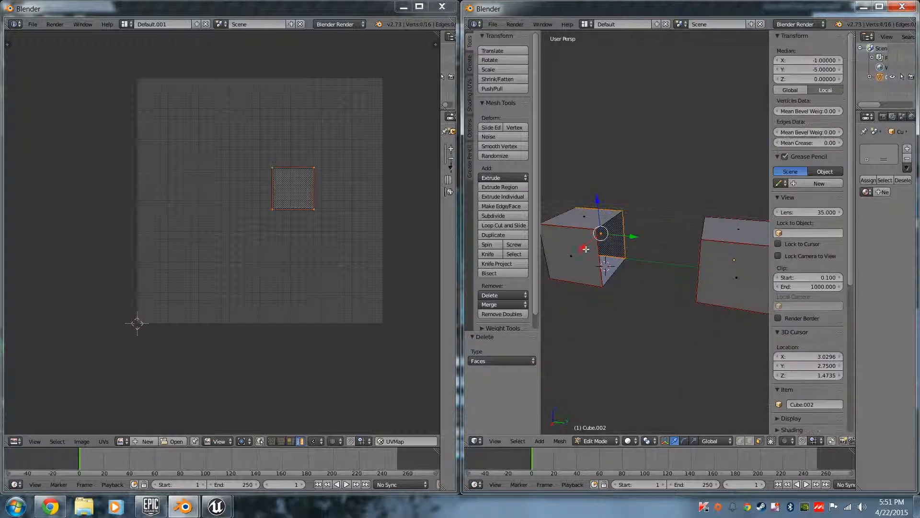
shift+right_click(563, 248)
shift+click(582, 214)
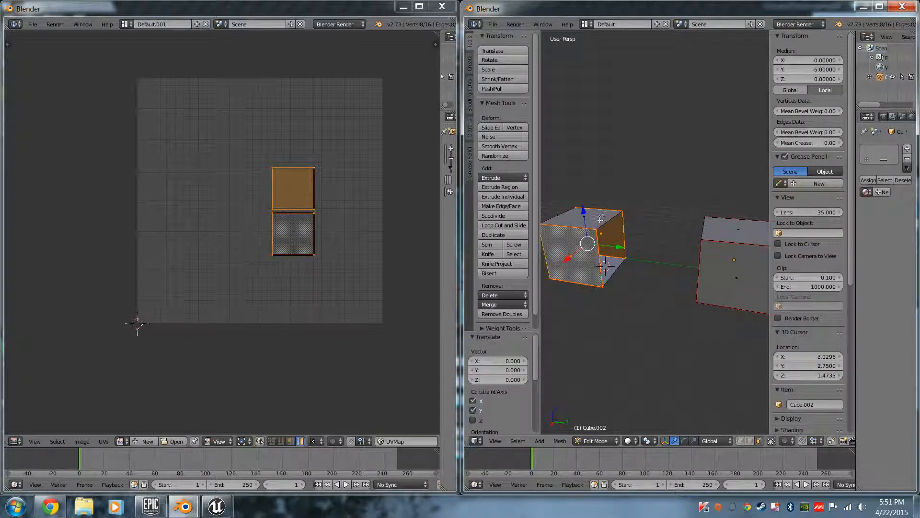
shift+right_click(599, 219)
shift+right_click(613, 263)
key(Tab)
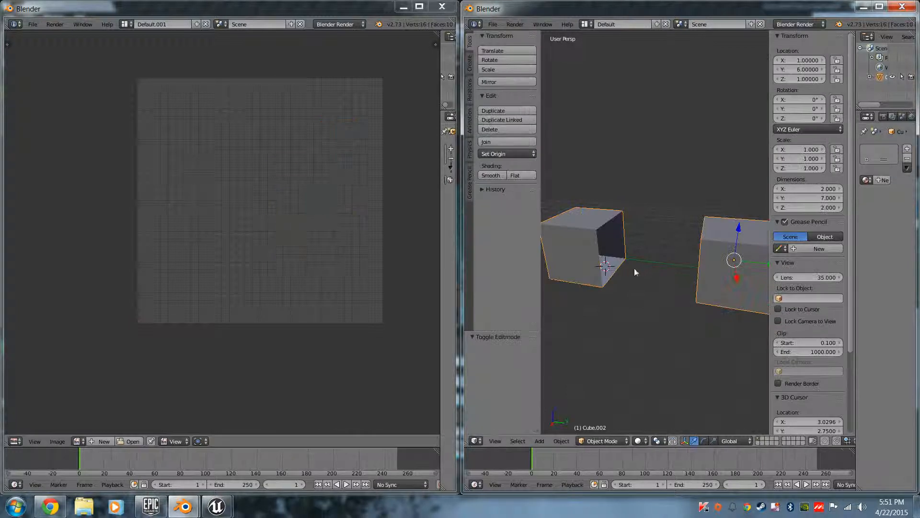
key(Tab)
middle_drag(626, 322, 623, 295)
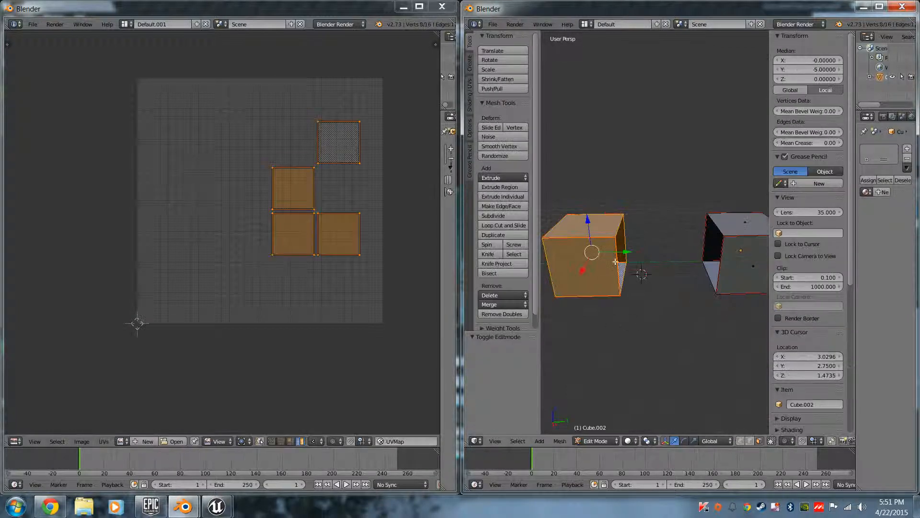
right_click(743, 233)
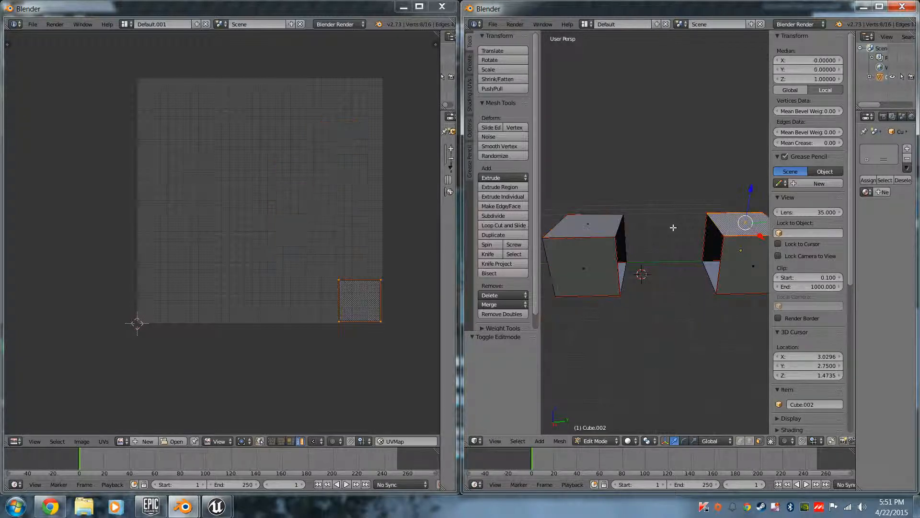
Return to Object Mode, add a cylinder and move it into the gap between the two cubes.
key(Tab)
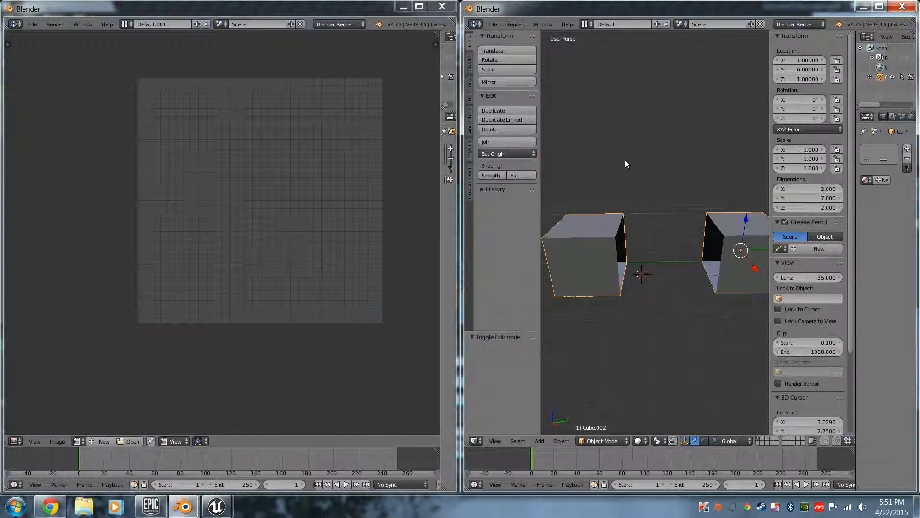
click(470, 64)
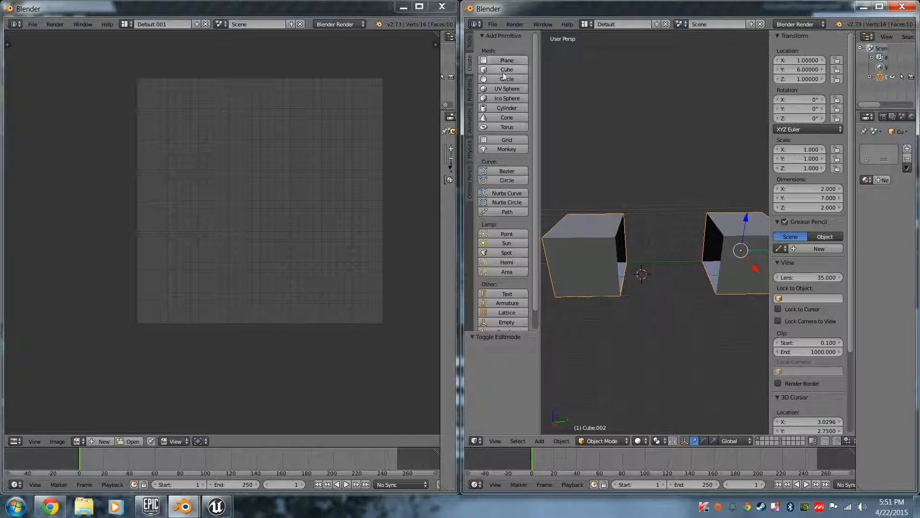
click(498, 109)
middle_drag(688, 288, 677, 342)
key(g)
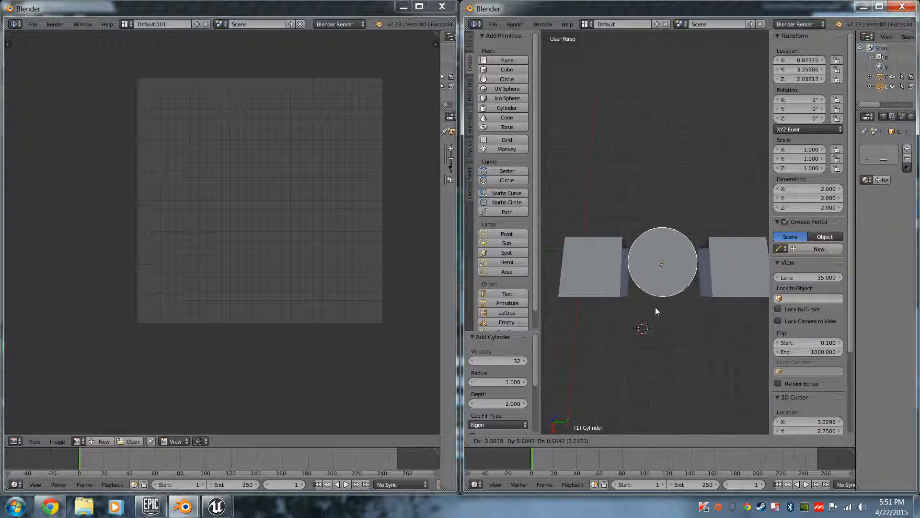
click(655, 307)
Set the cylinder's location to X 1, Y 3.5 and Z 2.
click(796, 60)
text(1)
key(Tab)
text(3.5)
key(Tab)
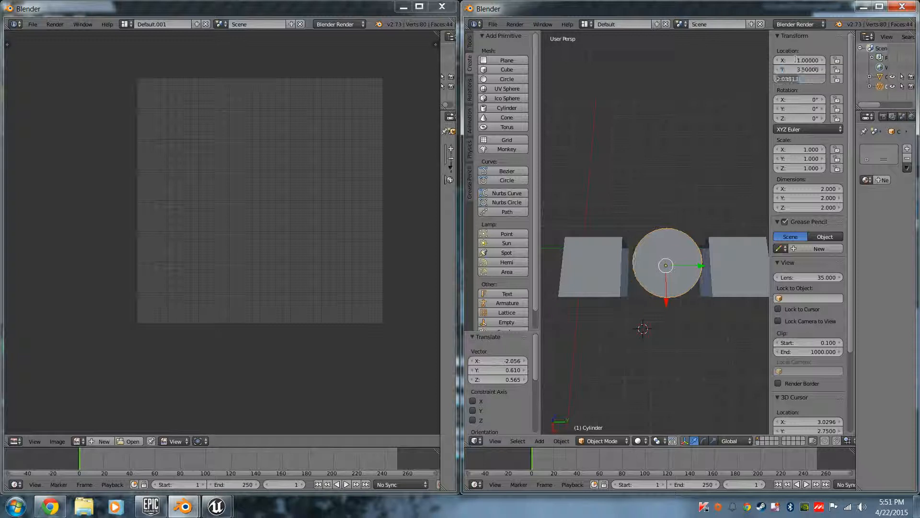
text(2)
key(Return)
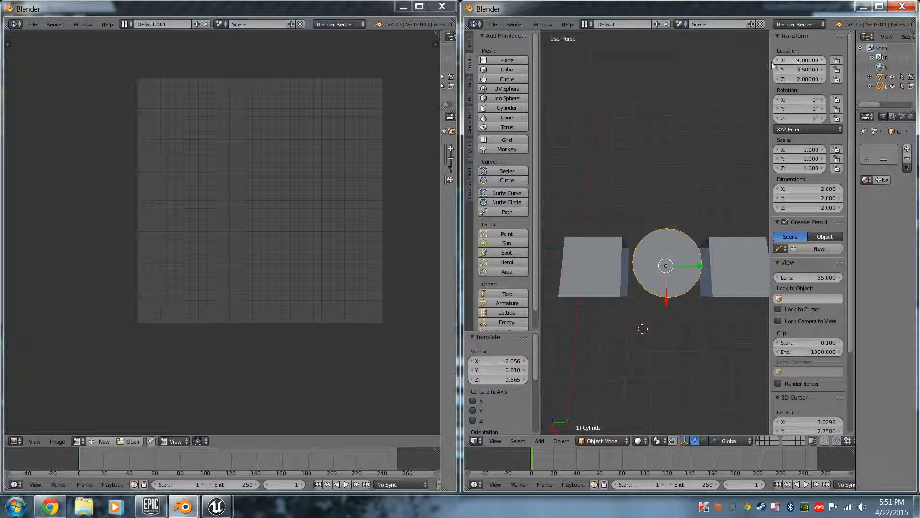
middle_drag(661, 258, 661, 189)
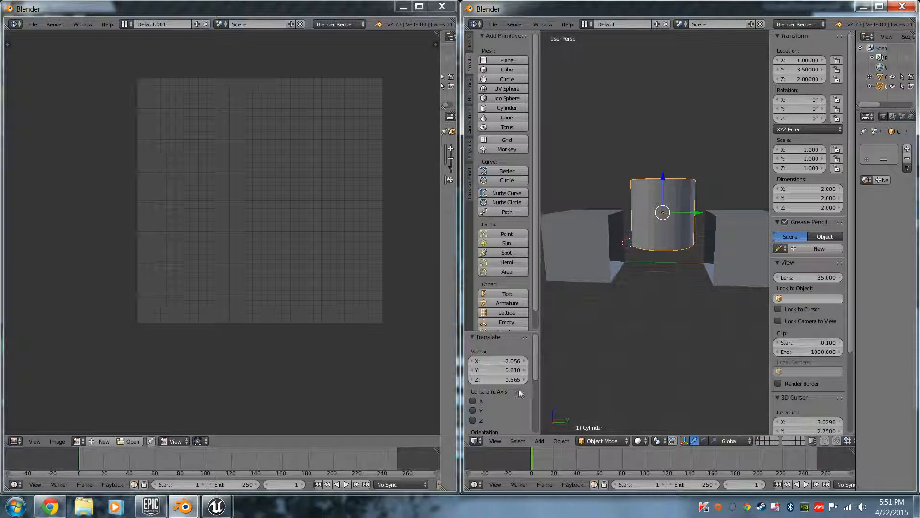
middle_drag(638, 335, 662, 330)
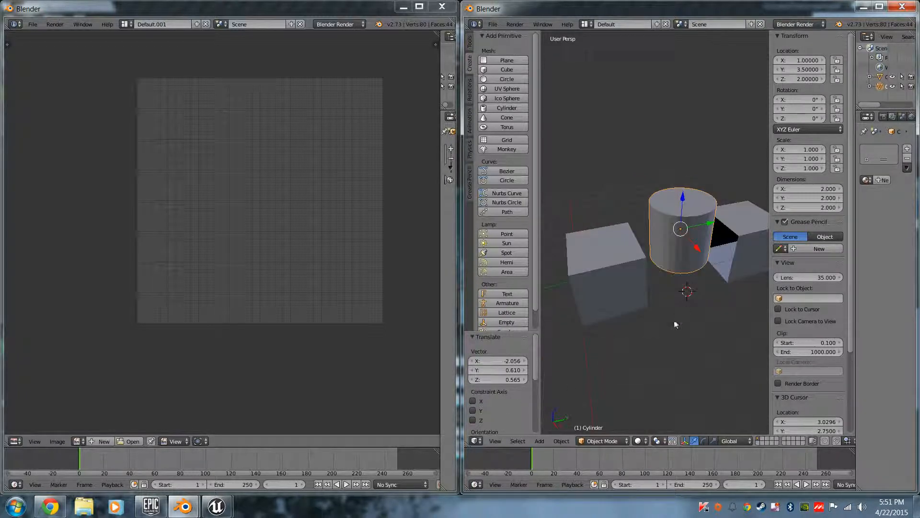
Delete the existing cylinder and add a new one with 128 vertices in its place.
key(x)
click(666, 279)
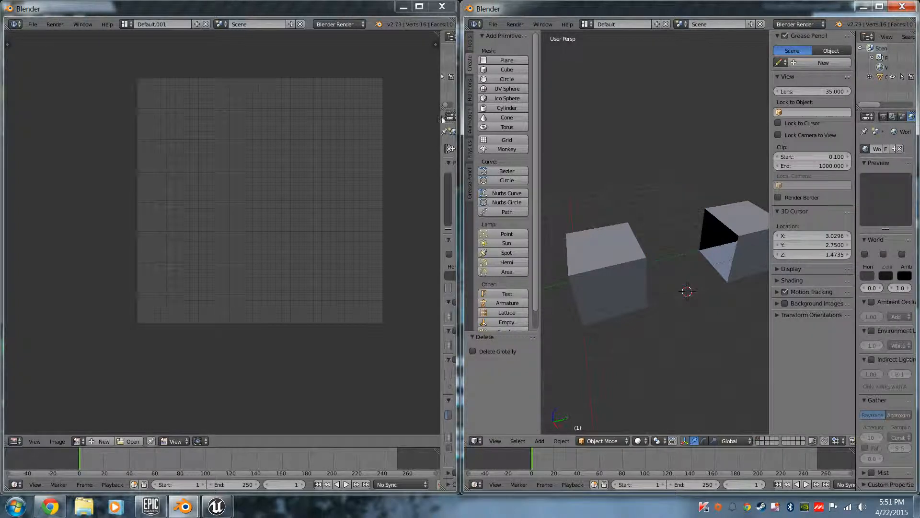
click(522, 109)
click(513, 362)
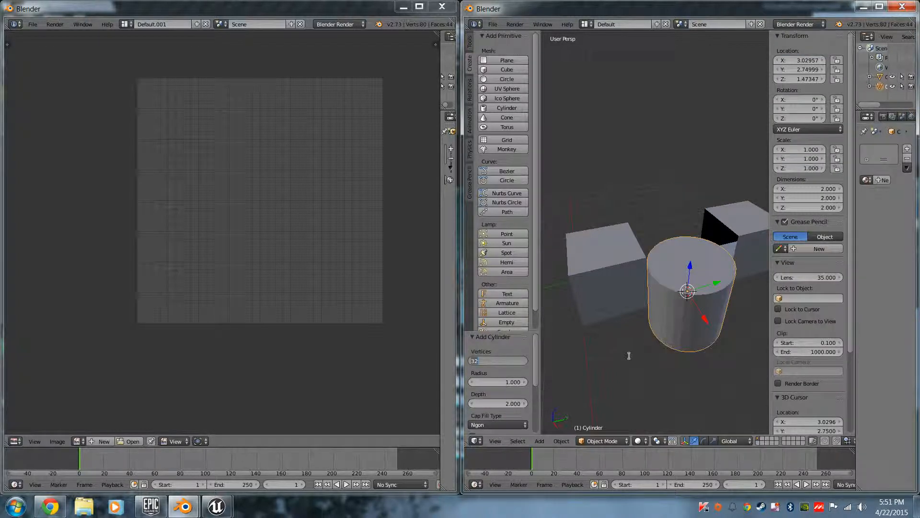
text(128)
key(Return)
mouse_move(630, 356)
middle_down()
mouse_move(596, 322)
mouse_move(602, 305)
mouse_move(632, 320)
mouse_move(636, 351)
middle_up()
Set the new cylinder's radius to 1.5.
click(800, 60)
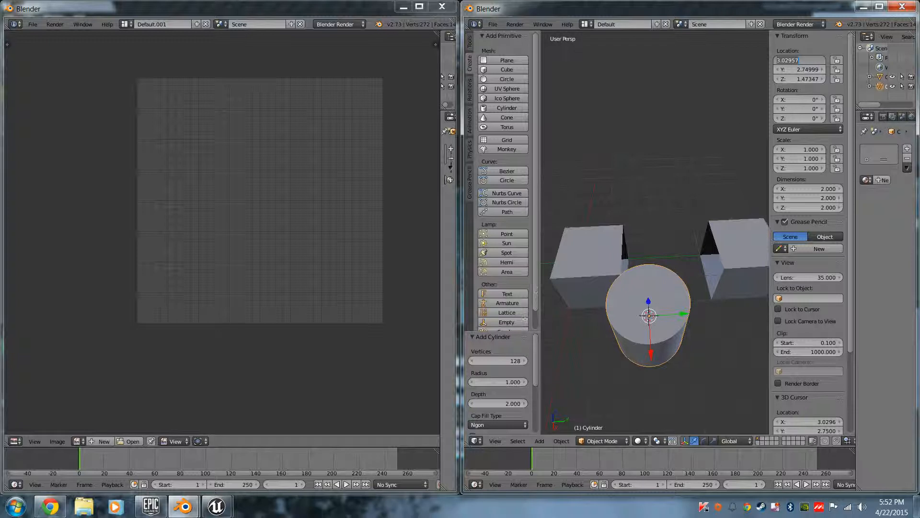
click(509, 382)
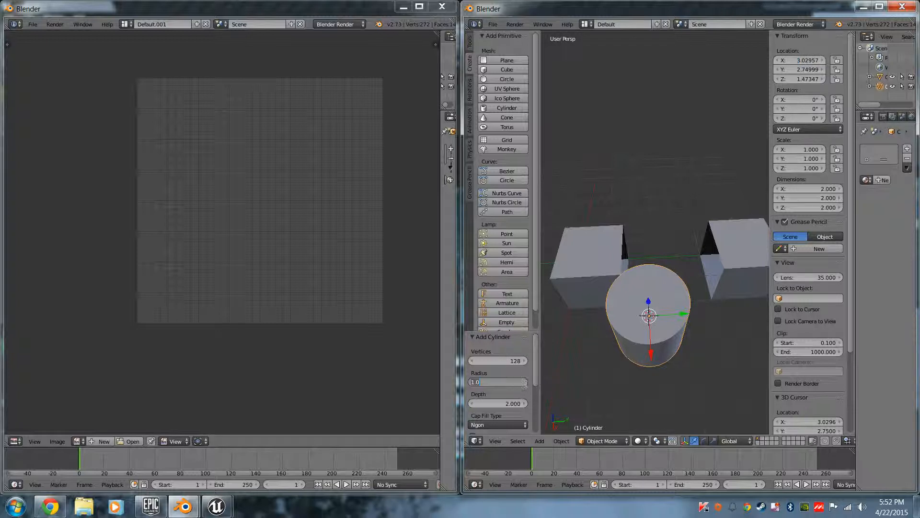
text(3)
key(Return)
click(506, 381)
text(1.5)
key(Return)
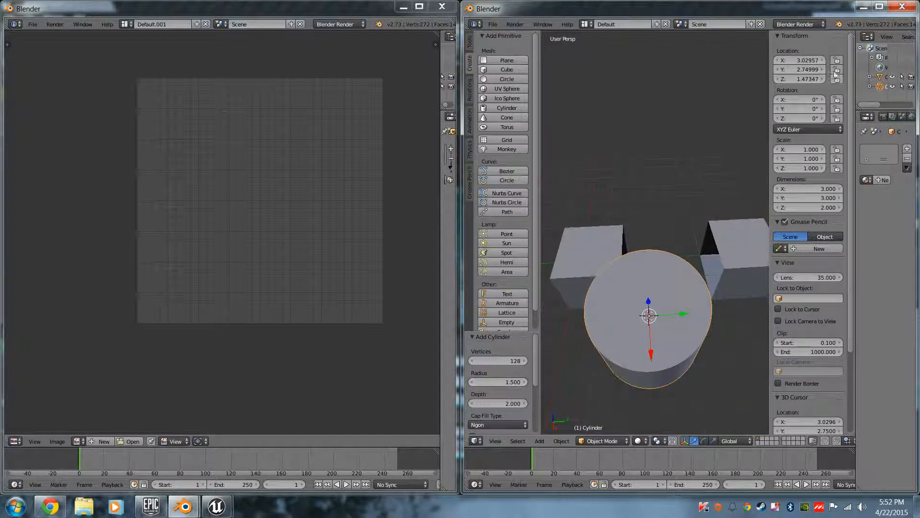
Set the cylinder's location to X 2.5, Y 3 and Z 2.5.
click(813, 61)
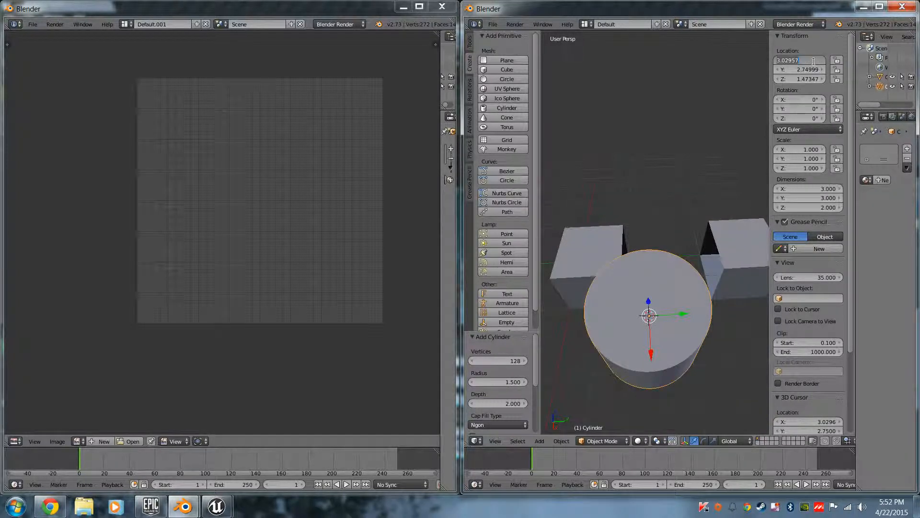
text(2.5)
key(Return)
click(809, 71)
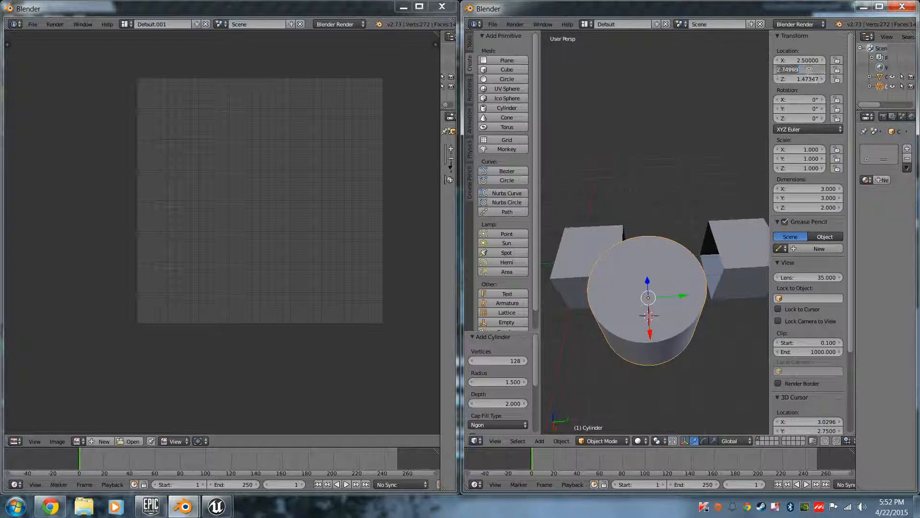
text(2)
key(Tab)
text(2.5)
key(Return)
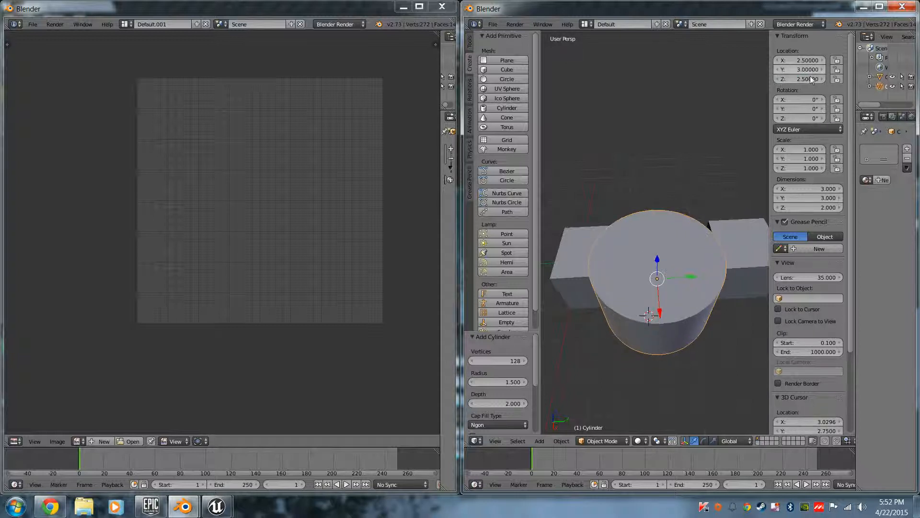
Move the cylinder freehand into the gap between the two cubes, to about X 1.47, Y 3.52, Z 1.42.
middle_drag(666, 226, 716, 318)
key(g)
key(z)
click(744, 214)
drag(711, 298, 722, 295)
middle_drag(719, 298, 703, 306)
drag(659, 346, 663, 314)
drag(693, 283, 682, 304)
middle_drag(684, 305, 670, 245)
drag(694, 227, 661, 275)
middle_drag(661, 275, 640, 266)
scroll(639, 262, up, 2)
Enter Edit Mode on the cylinder and mark all of its edges as seams.
key(Tab)
middle_drag(709, 307, 684, 294)
scroll(635, 312, down, 3)
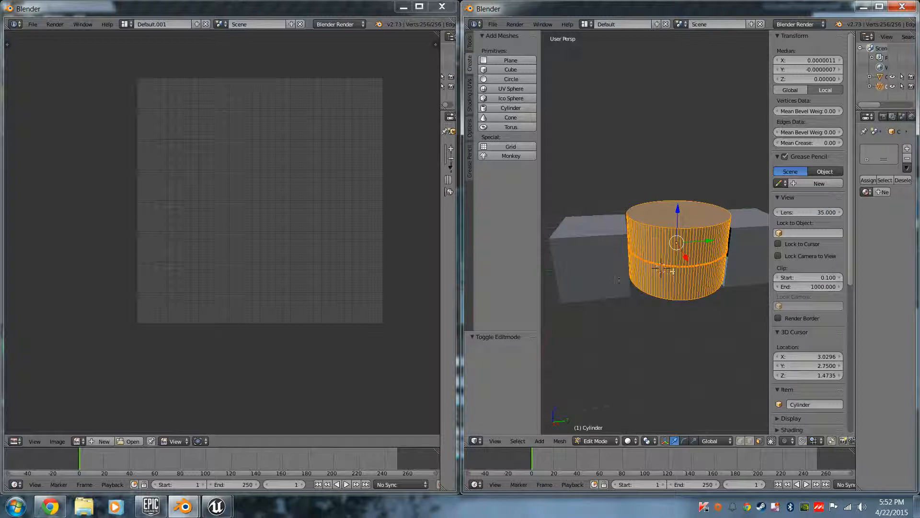
key(ctrl+e)
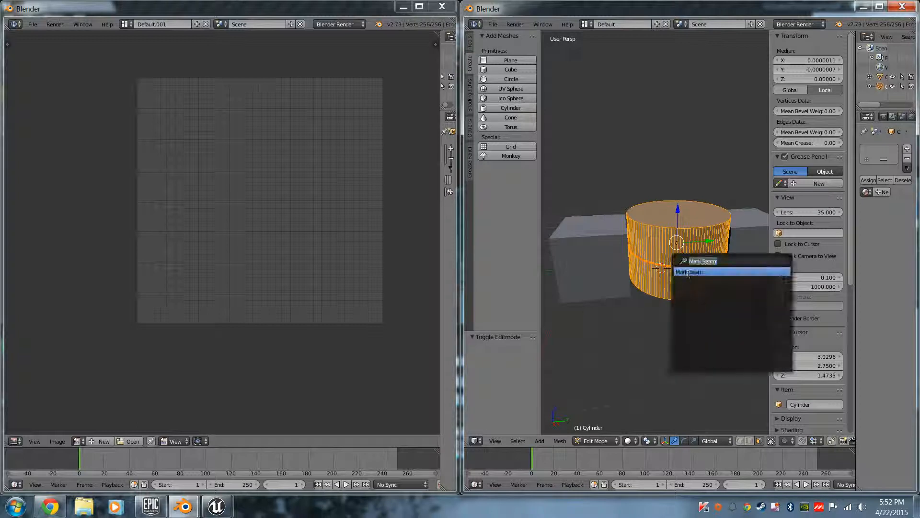
click(691, 271)
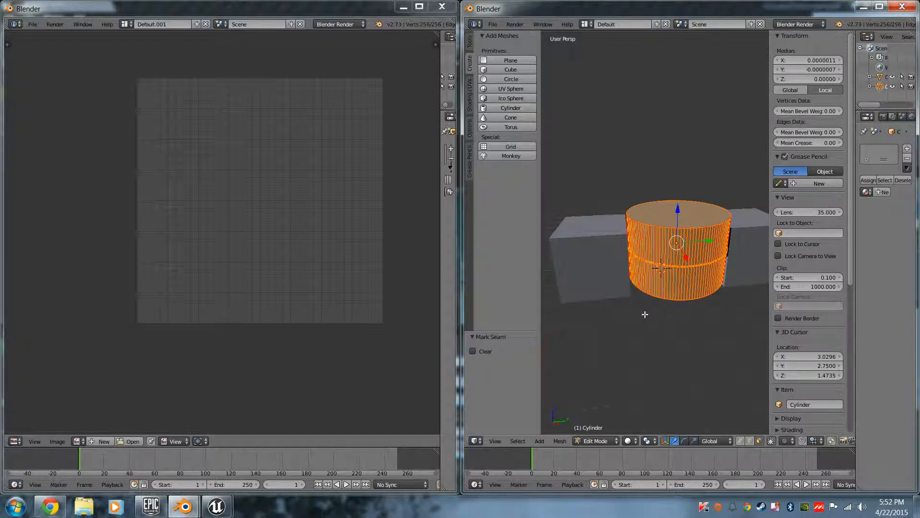
Unwrap the whole cylinder using Smart UV Project with an island margin of 0.10.
key(u)
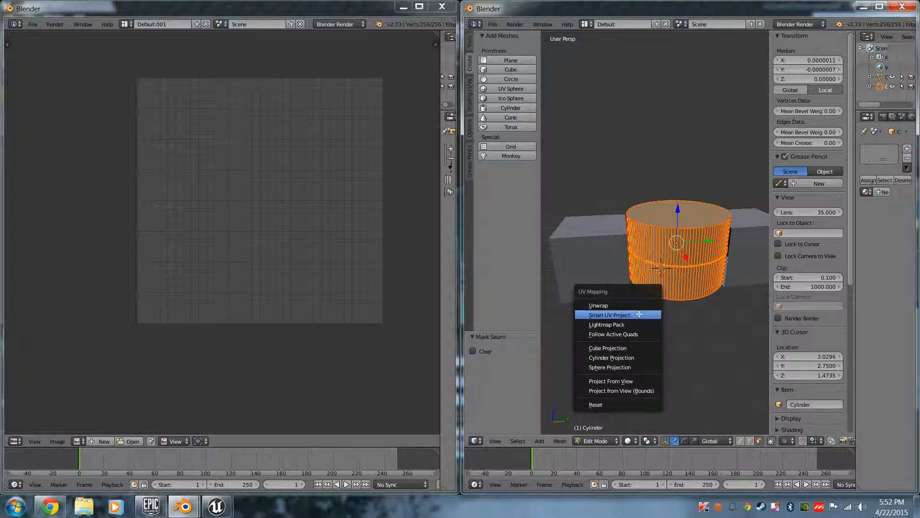
click(641, 315)
click(678, 339)
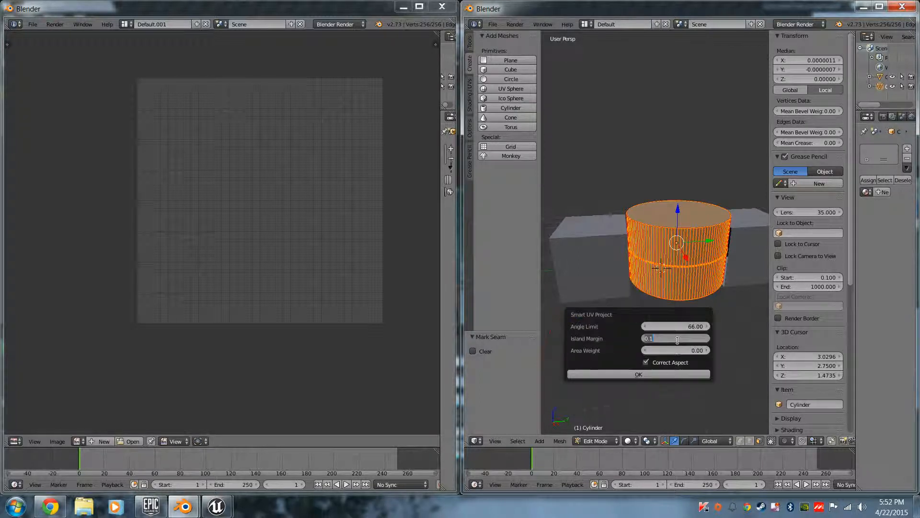
click(630, 374)
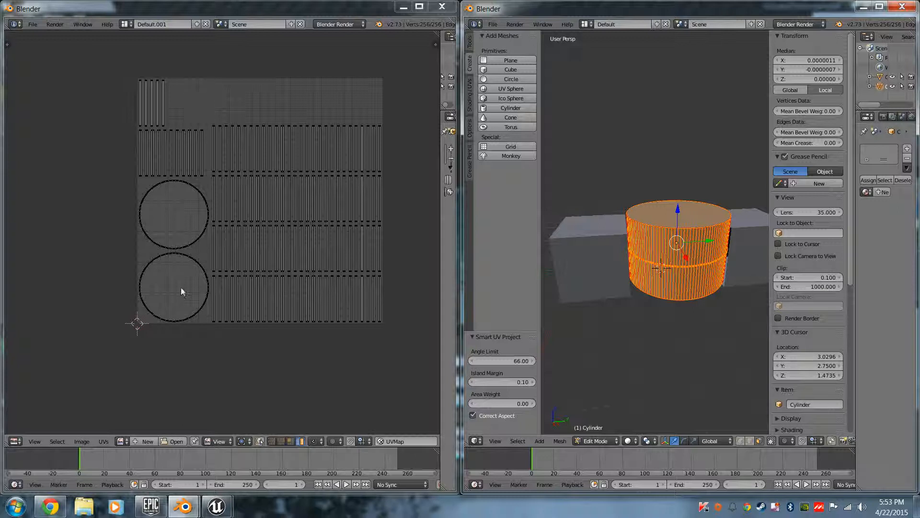
Select the lower circular island in the UV layout and examine how the cylinder's islands are spaced.
right_click(198, 266)
scroll(198, 259, up, 5)
scroll(198, 259, down, 5)
middle_drag(298, 257, 263, 272)
scroll(223, 308, down, 1)
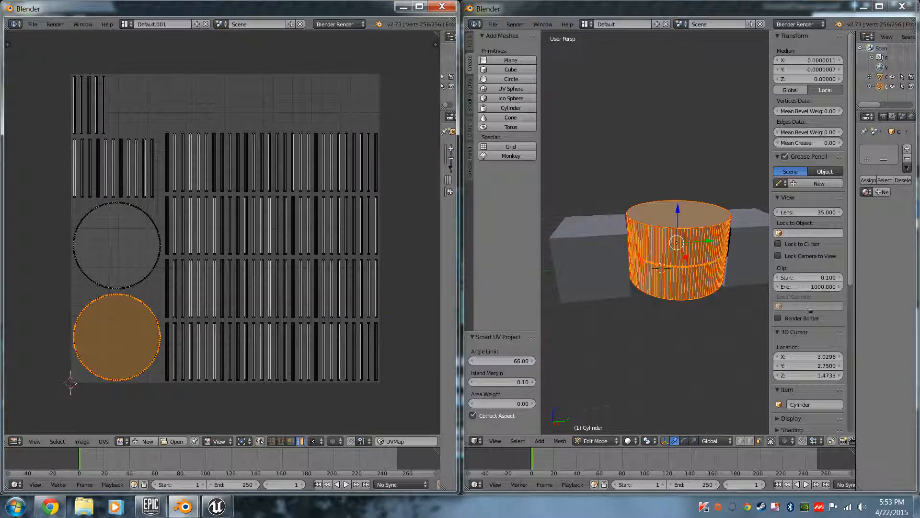
Return to Object Mode, select the two-cube mesh and export only the selected object as UVTutoriala.fbx.
click(675, 292)
key(Tab)
right_click(610, 284)
middle_drag(650, 360, 638, 358)
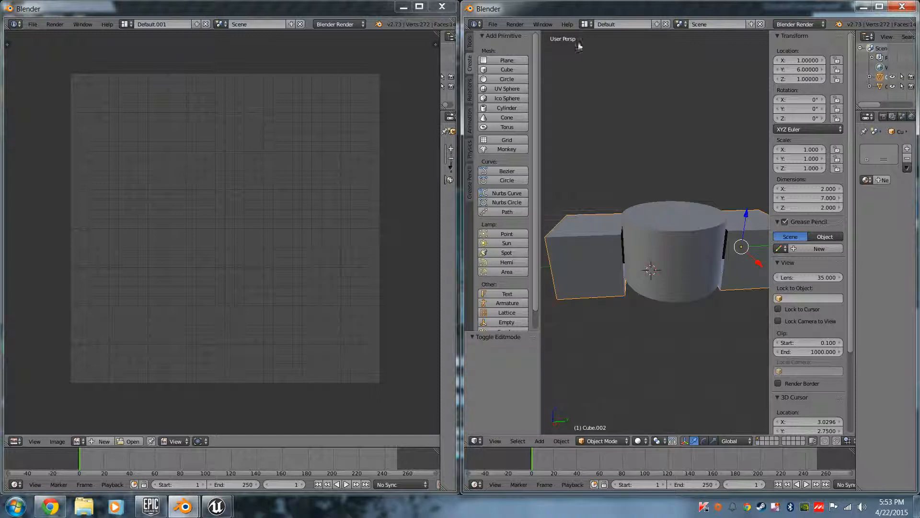
click(493, 24)
mouse_move(520, 198)
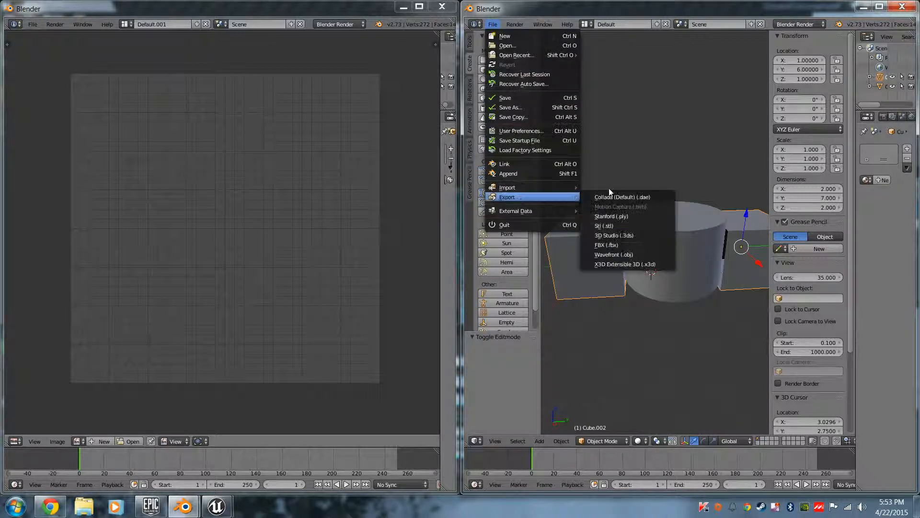
click(625, 247)
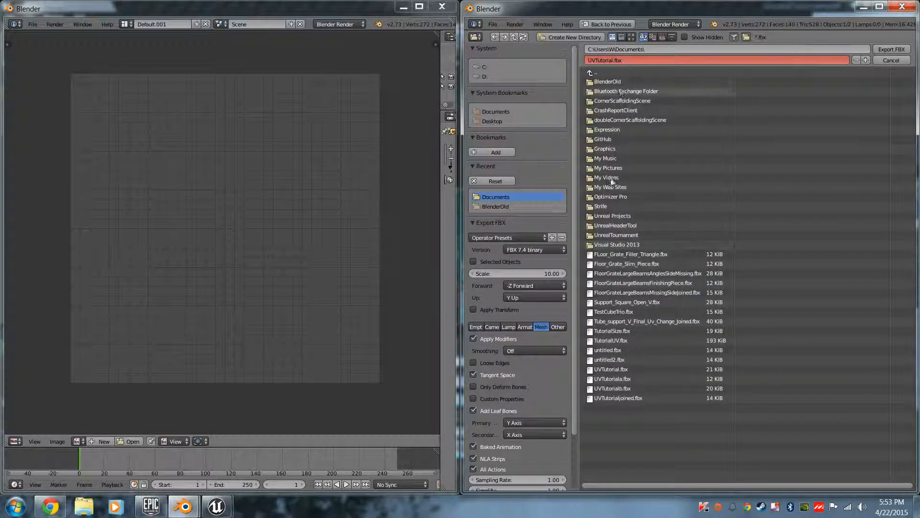
click(630, 378)
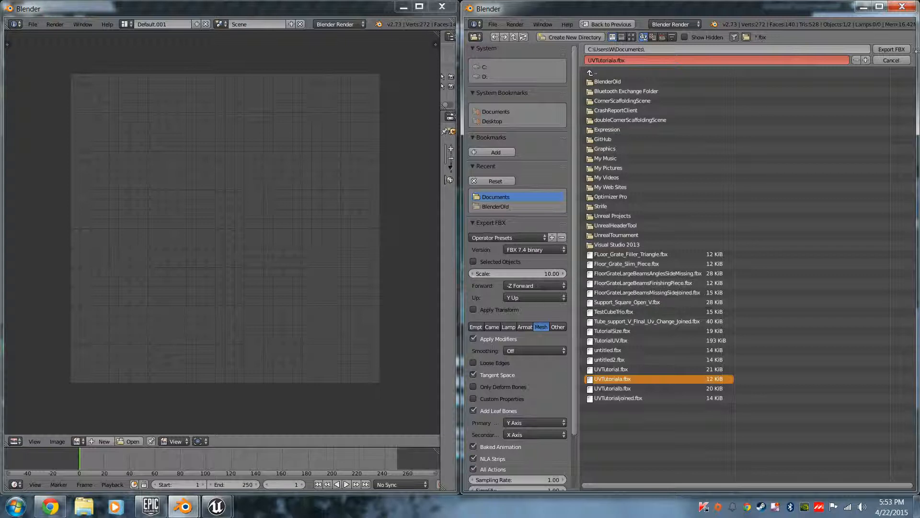
click(490, 260)
click(892, 49)
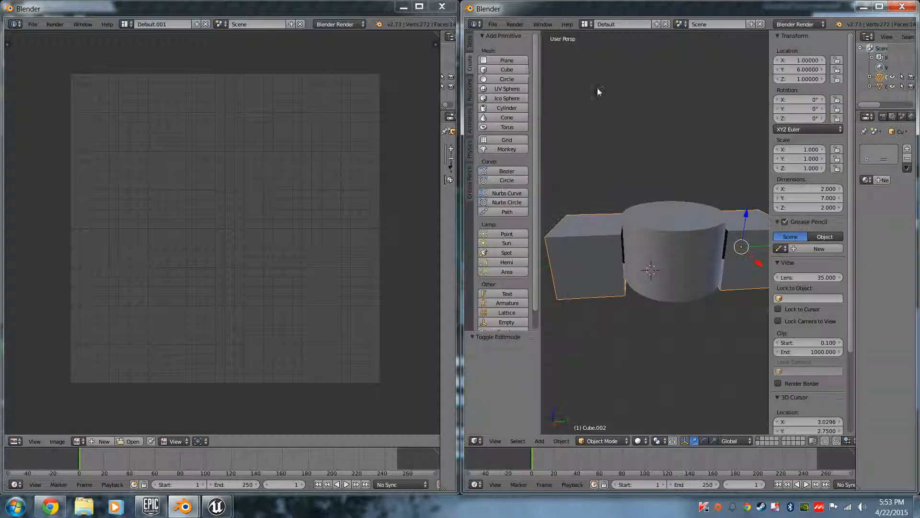
Try to export only the selected cylinder in FBX format as UVTutorialb.fbx.
right_click(667, 234)
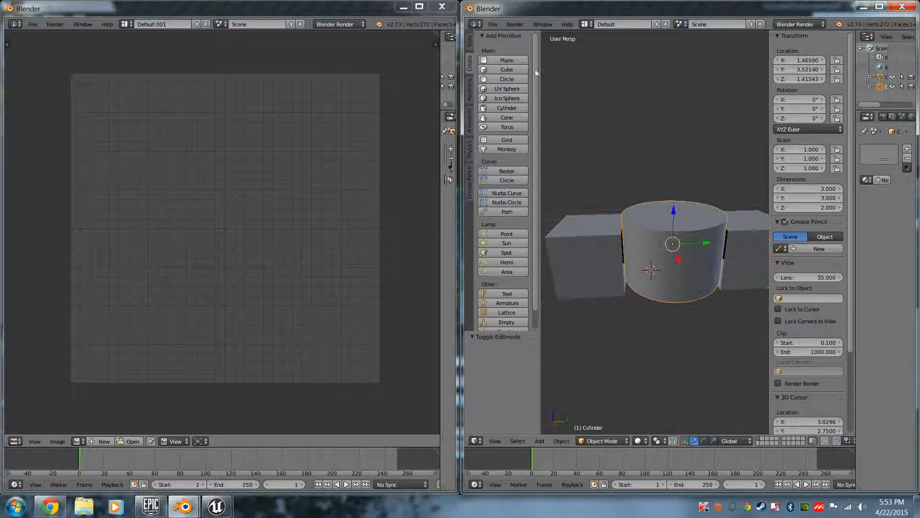
click(493, 23)
mouse_move(522, 197)
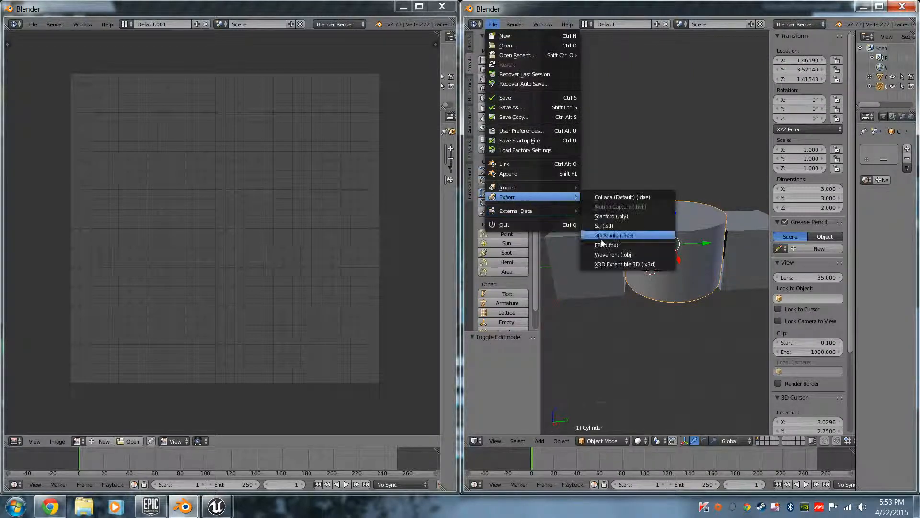
click(616, 245)
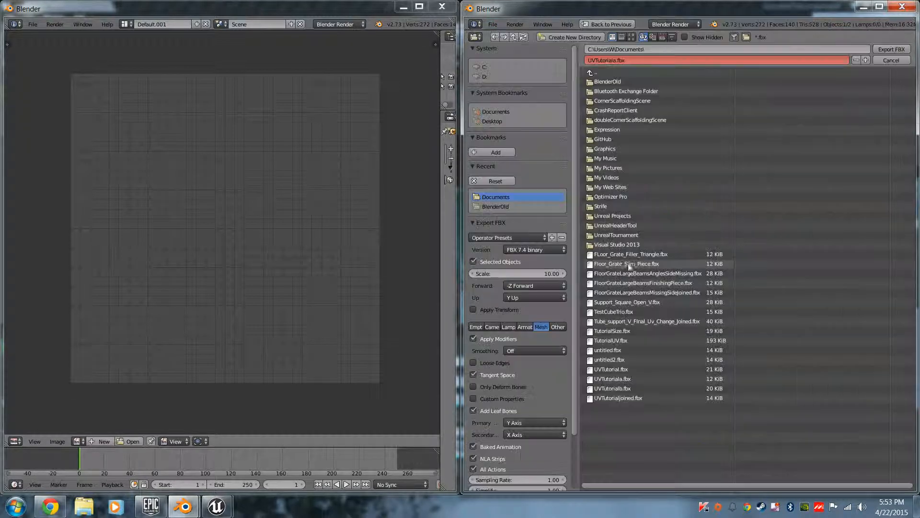
click(630, 389)
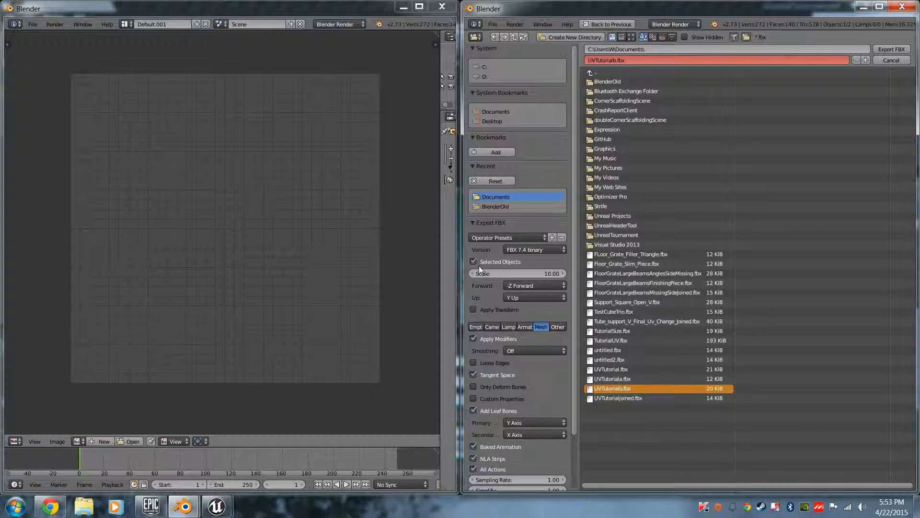
click(891, 49)
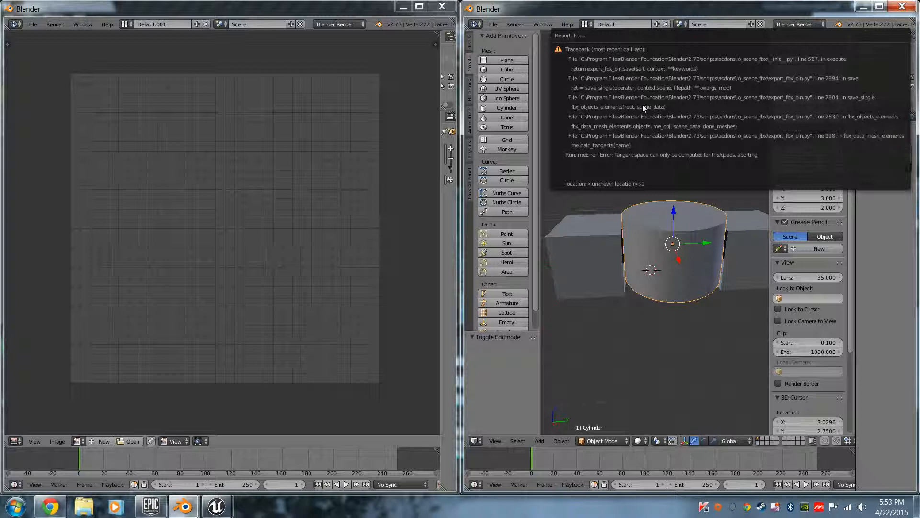
click(673, 244)
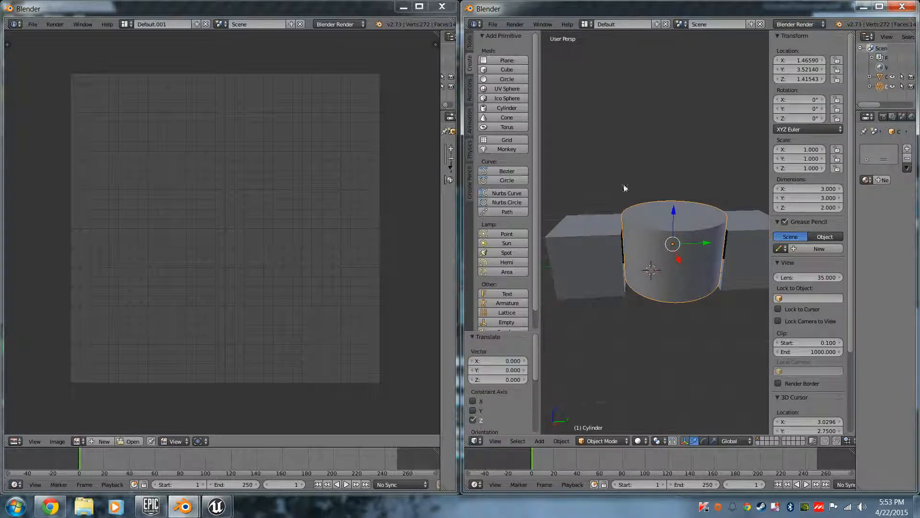
Start another export of the selected cylinder.
click(493, 24)
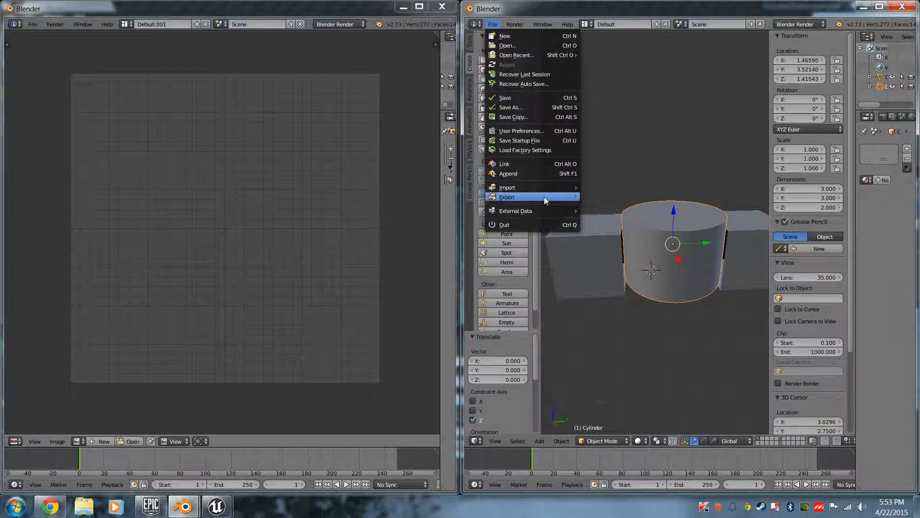